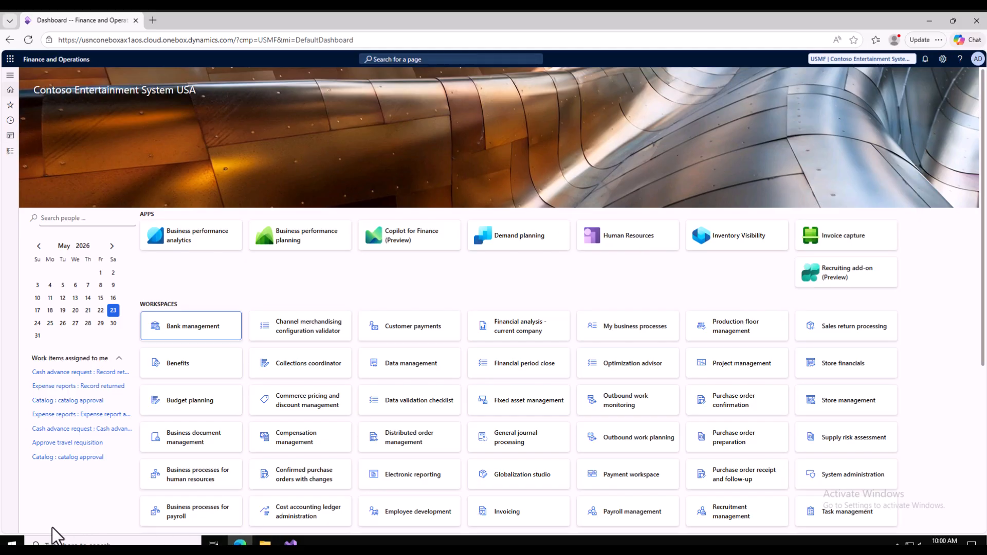
Open Notepad, move its window fully into view, and enlarge the text zoom to 500%
left_click(11, 544)
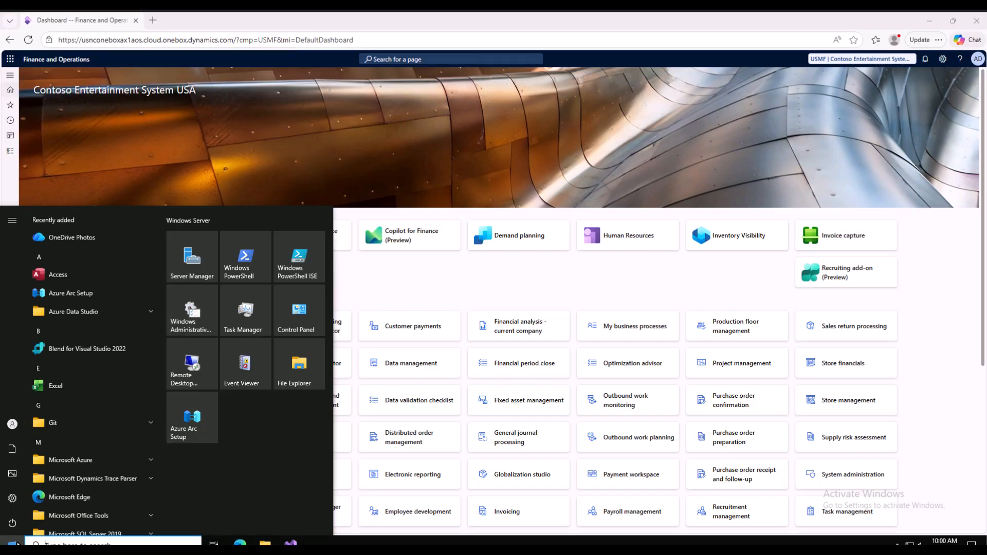
type("notepad")
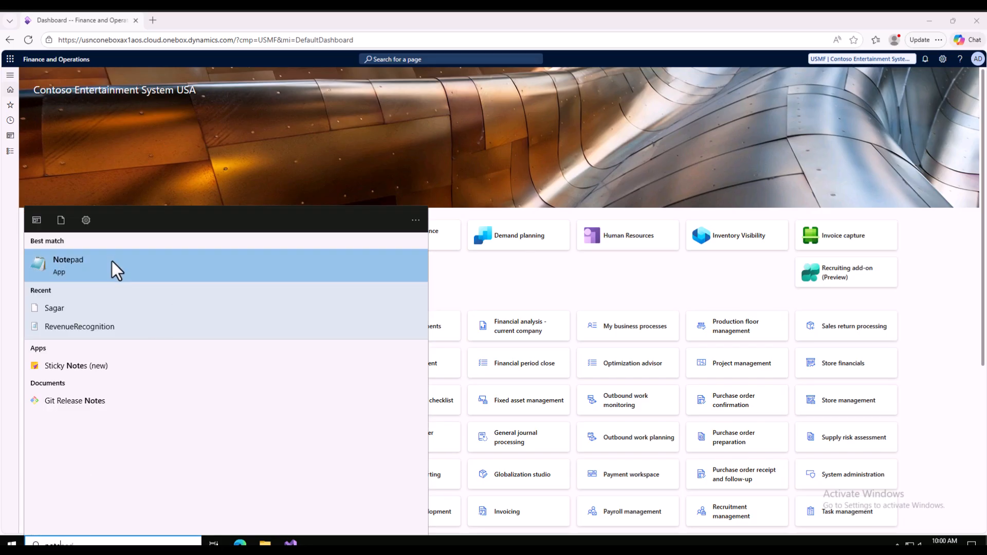
left_click(112, 261)
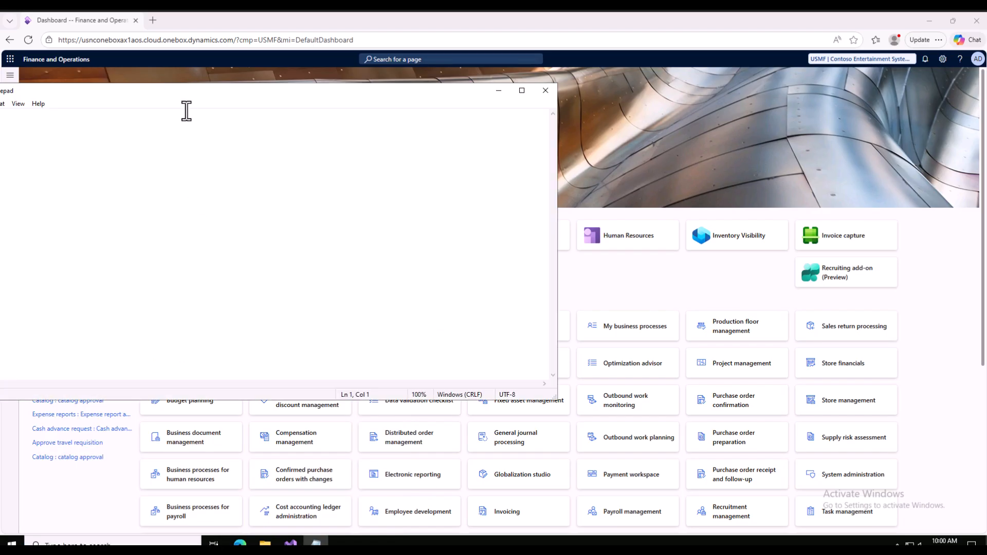
left_click_drag(310, 91, 594, 95)
scroll(382, 185, "up", 20)
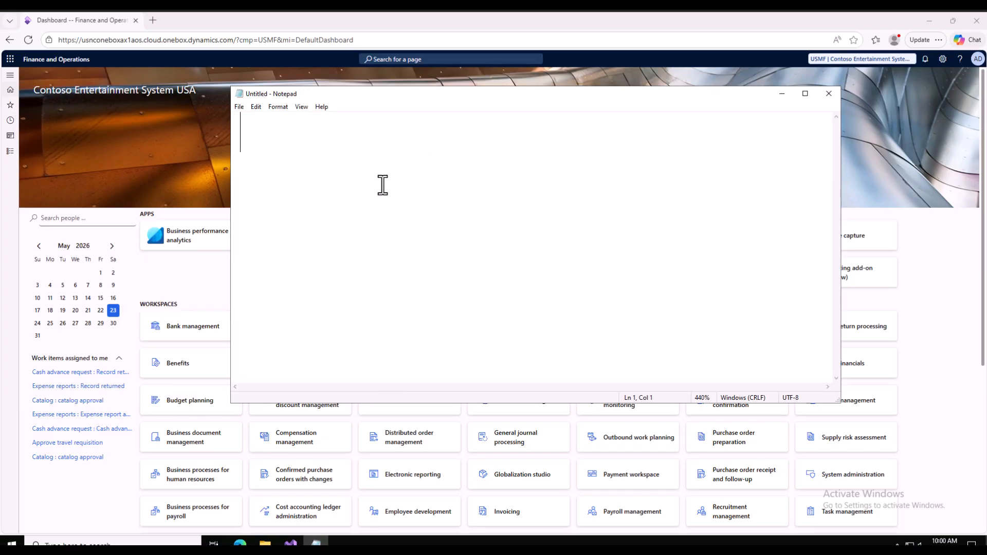
Write "task recorder" in the blank note and minimize Notepad
type("task ")
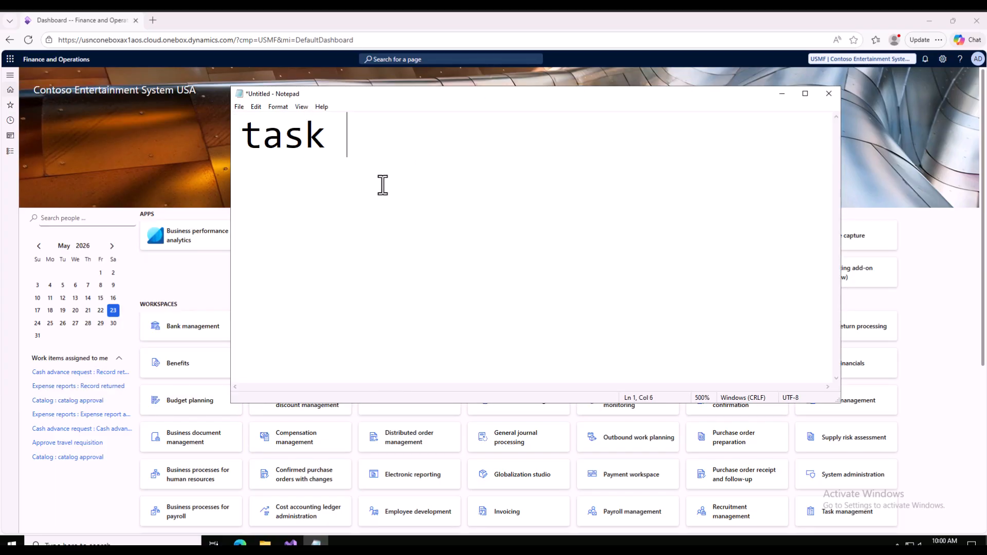
type("recorder")
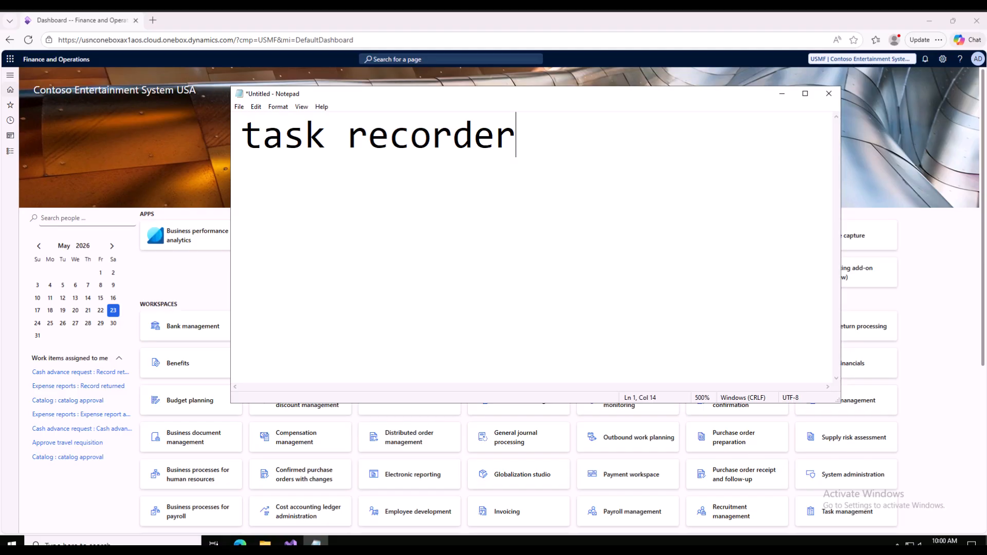
left_click(781, 95)
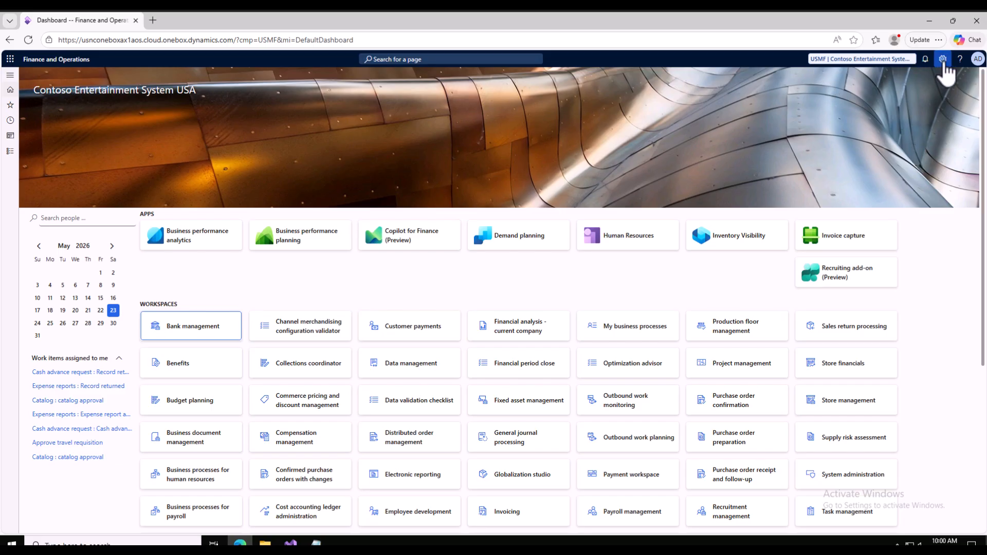
Start a new Task recorder recording named "PO Create" with the description "this will help to create PO's"
left_click(943, 63)
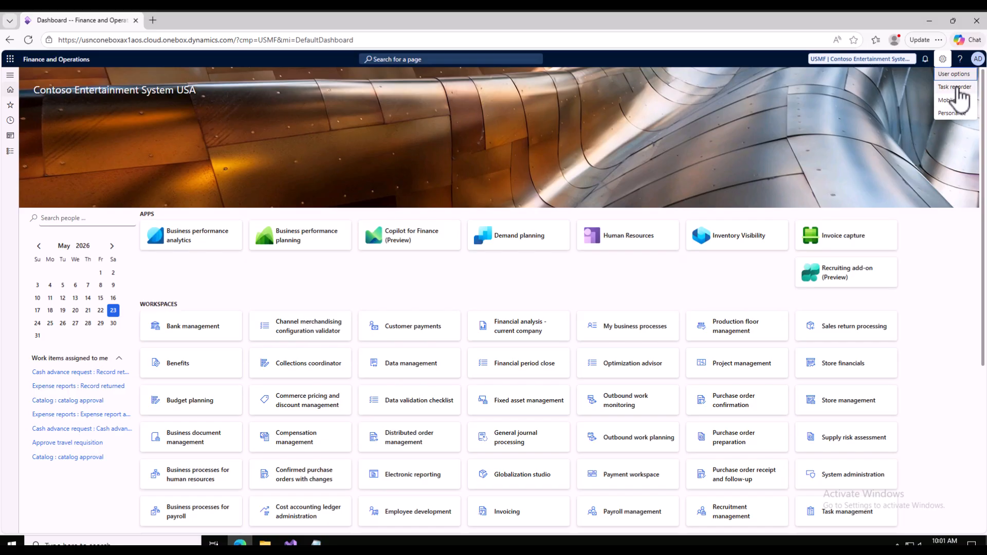
left_click(954, 87)
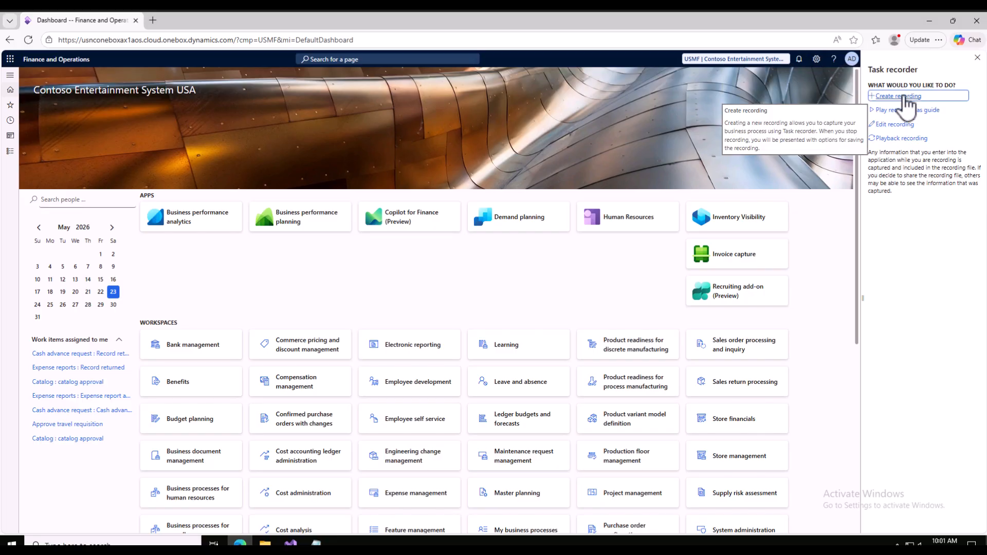
left_click(897, 97)
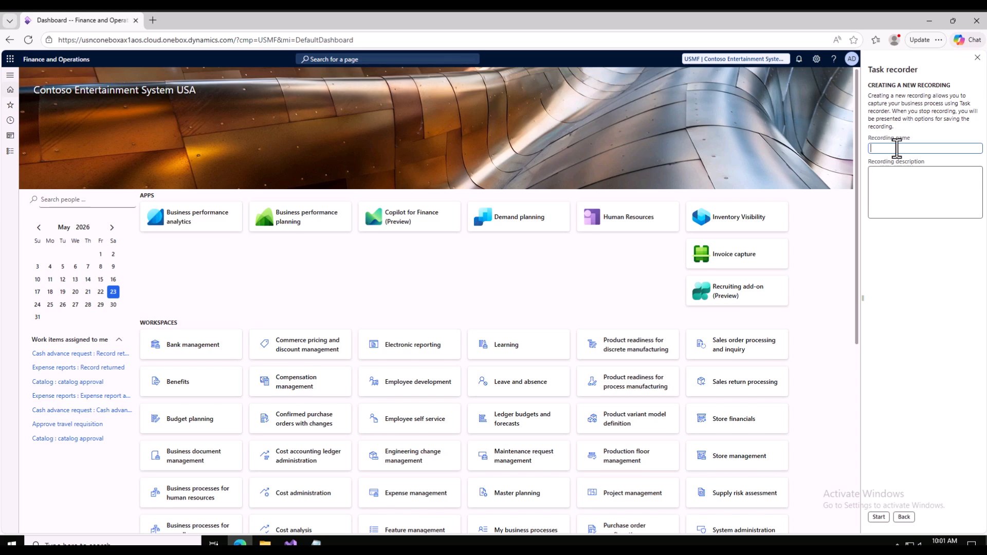
type("PO Create")
left_click(919, 186)
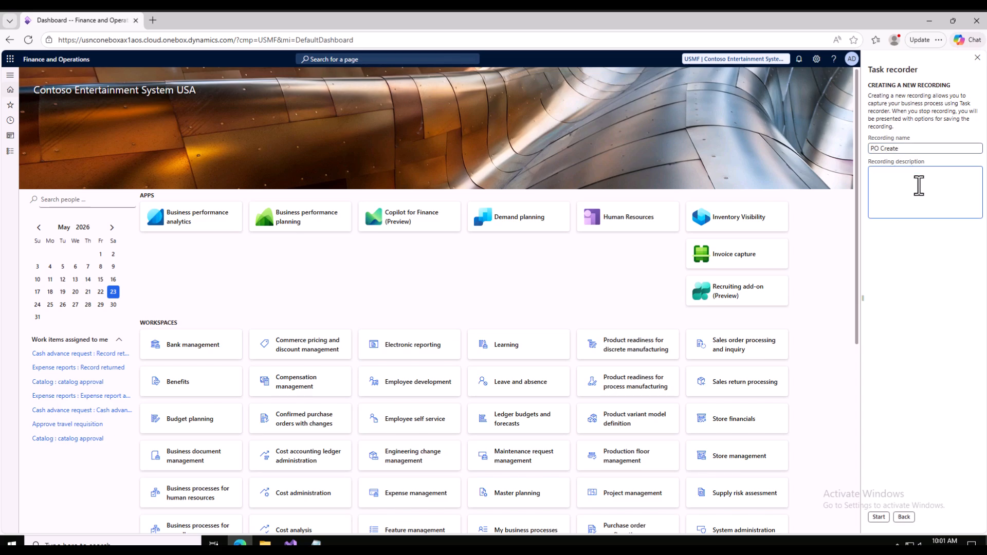
type("this will hep")
key("BackSpace")
type("lp to create PO's")
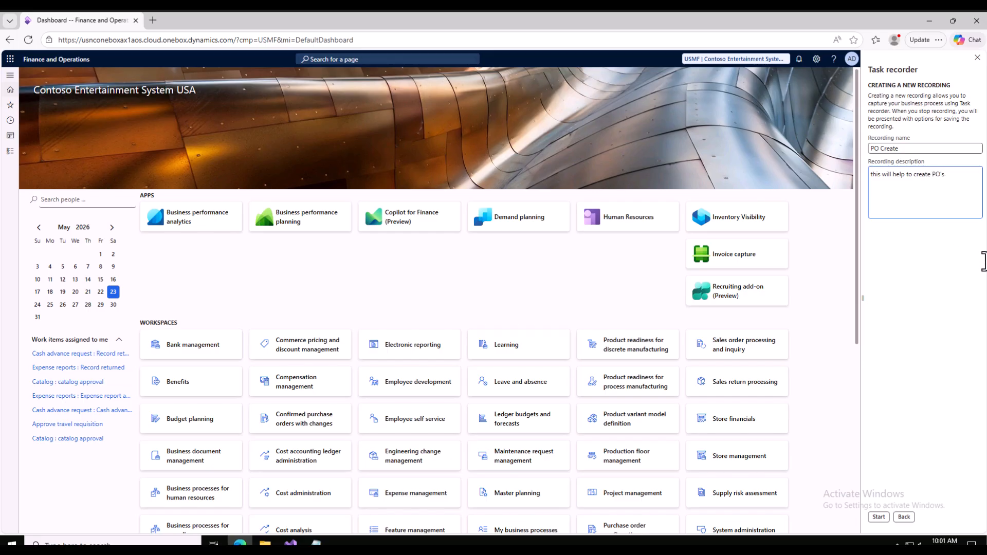
left_click(879, 518)
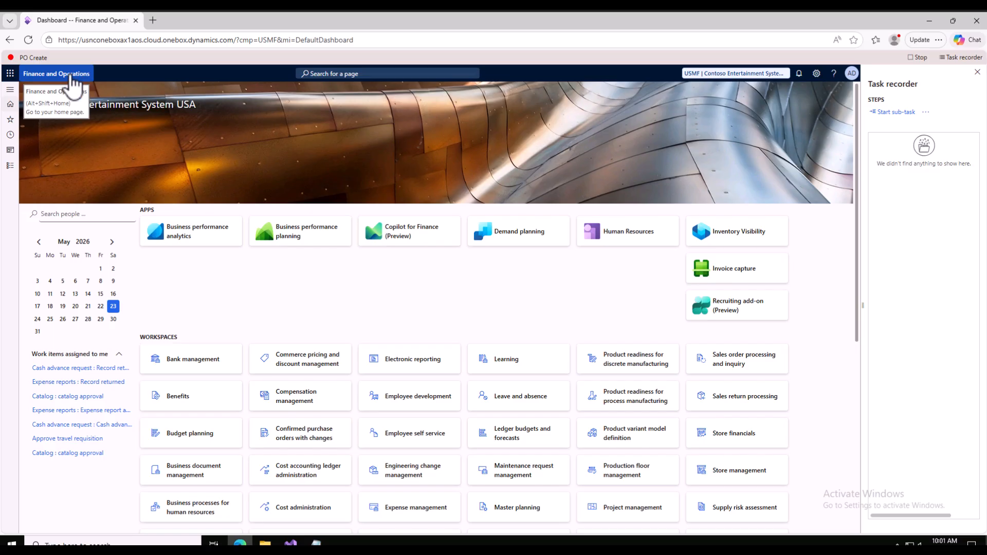
Enlarge the page to 125% and open the list of all purchase orders in Accounts payable
left_click(11, 167)
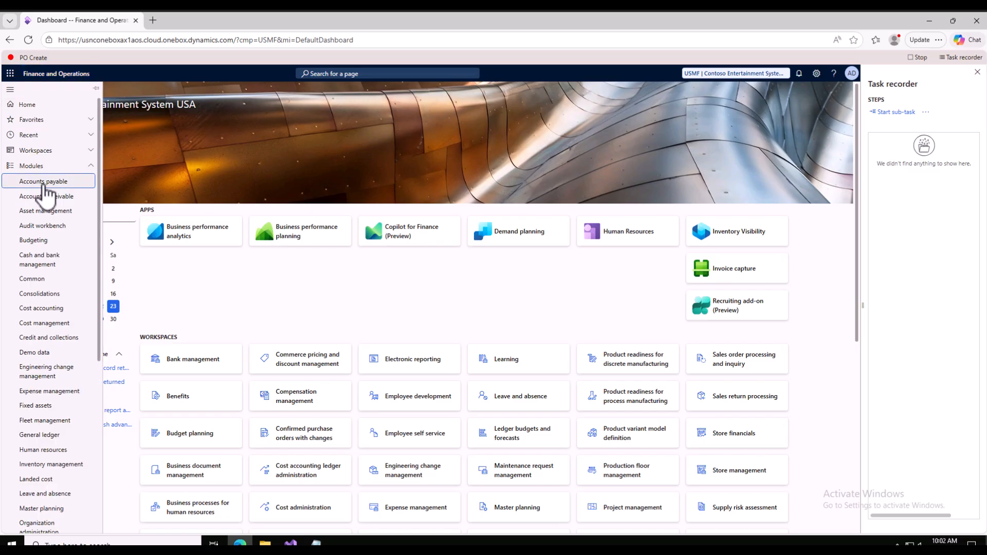
left_click(45, 184)
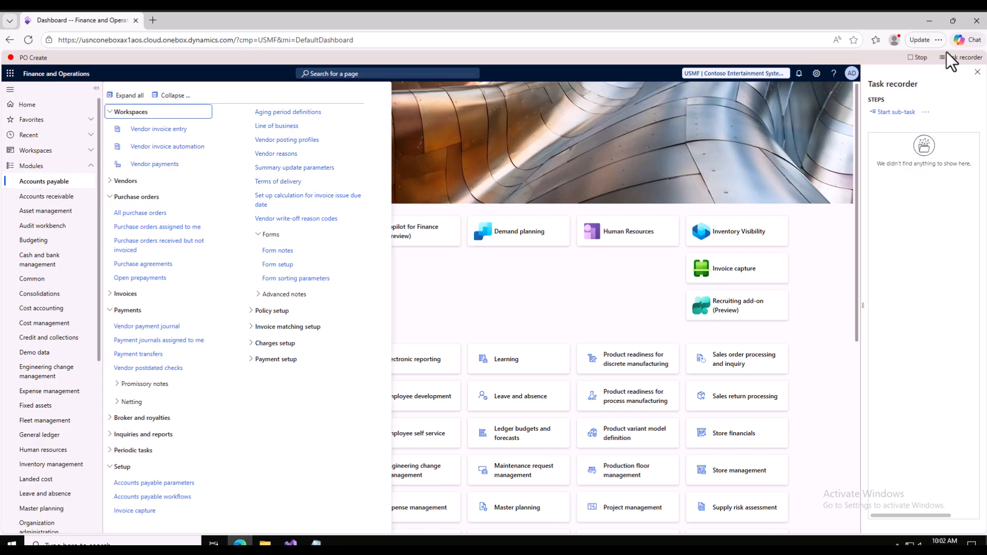
left_click(942, 42)
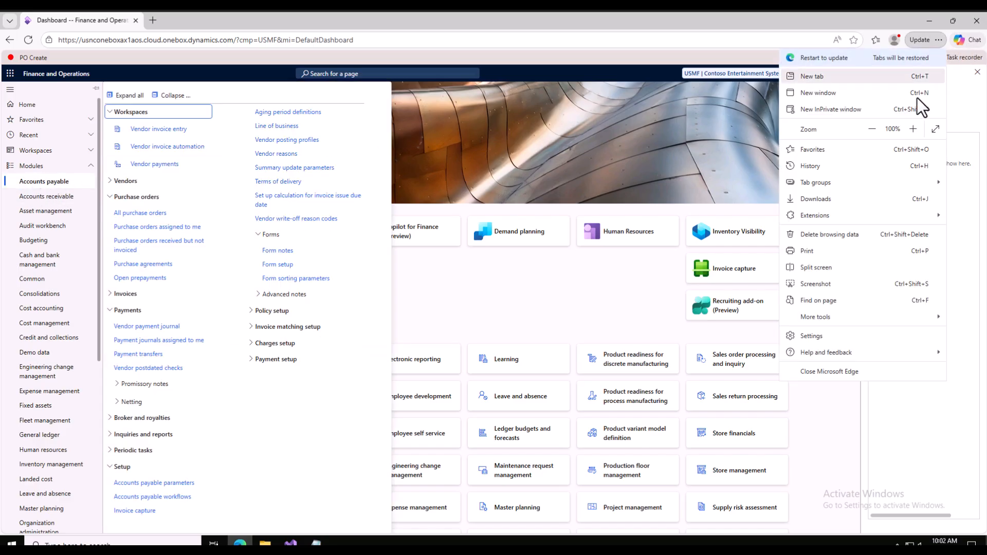
left_click(914, 129)
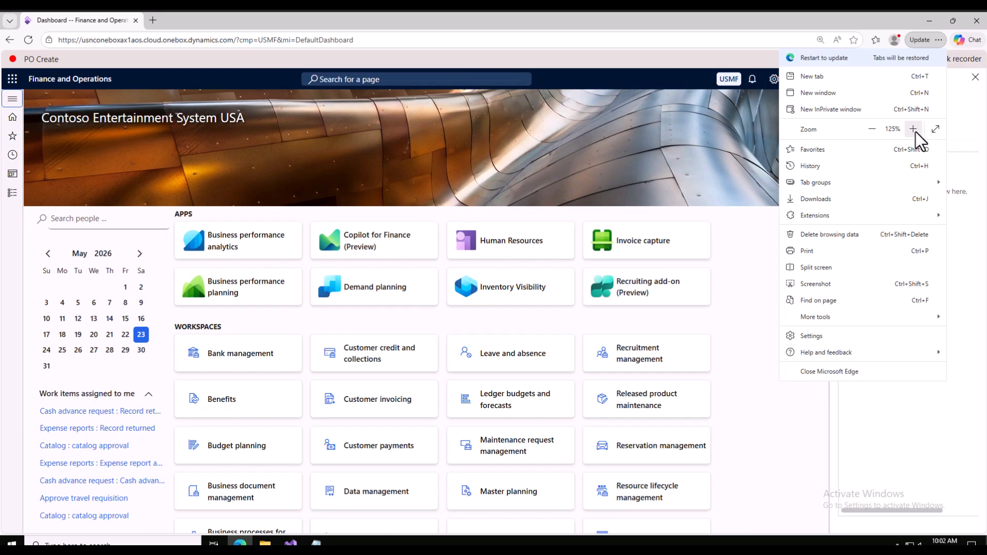
left_click(14, 194)
left_click(14, 194)
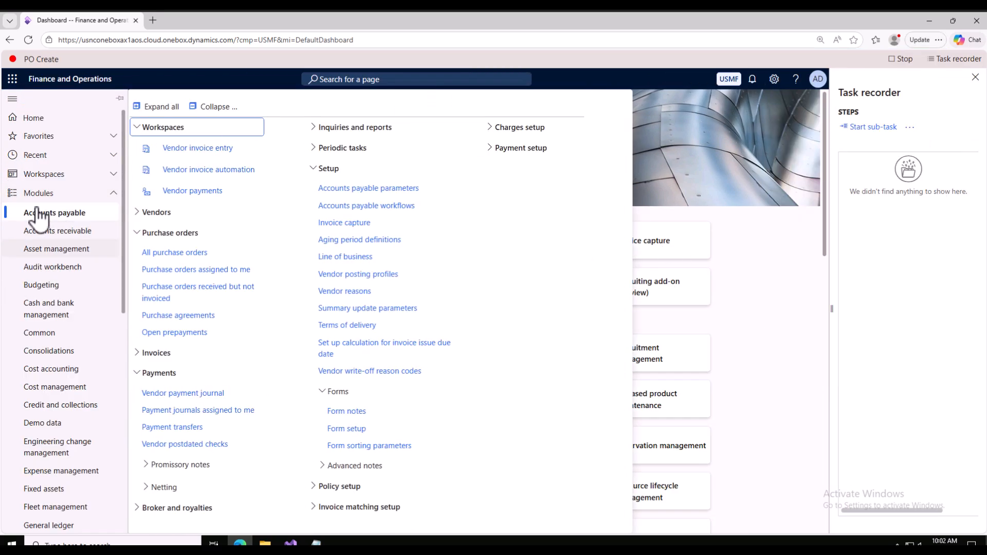
left_click(165, 260)
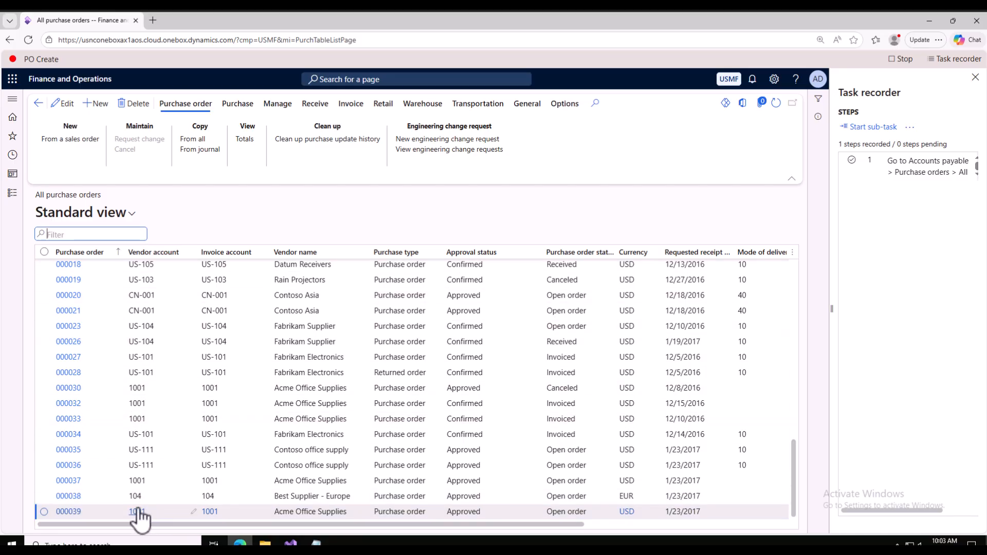
Create a new purchase order for Acme Office Supplies by entering its vendor account
left_click(100, 105)
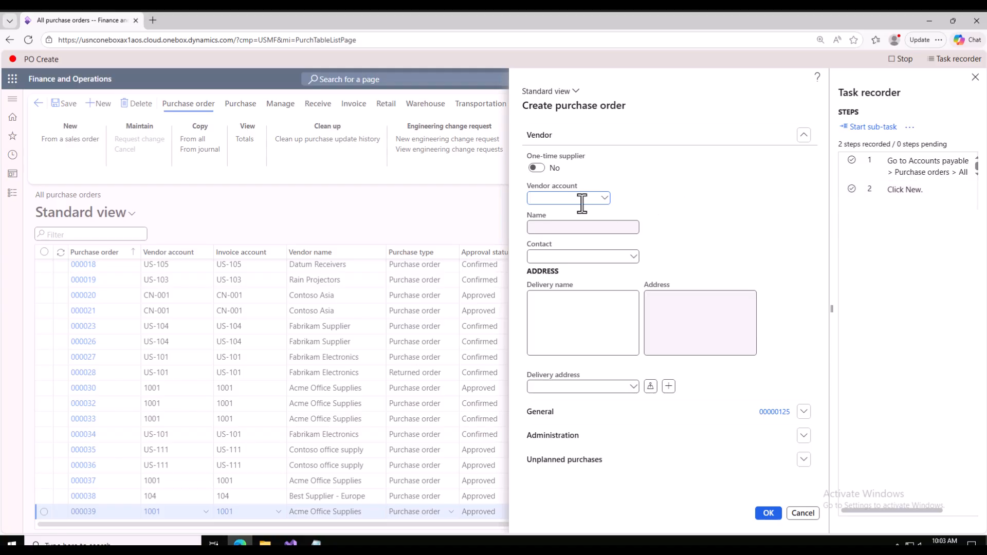
type("1001")
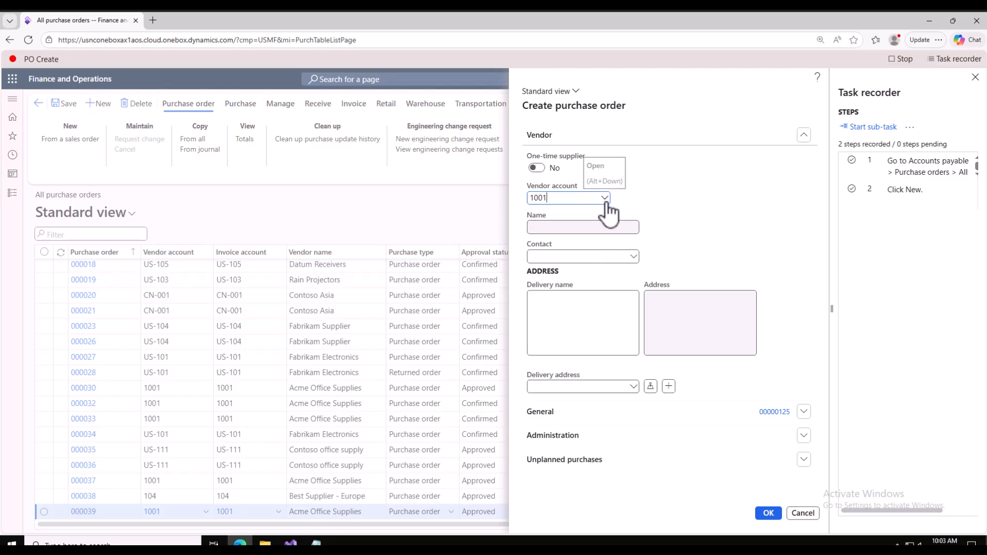
left_click(585, 326)
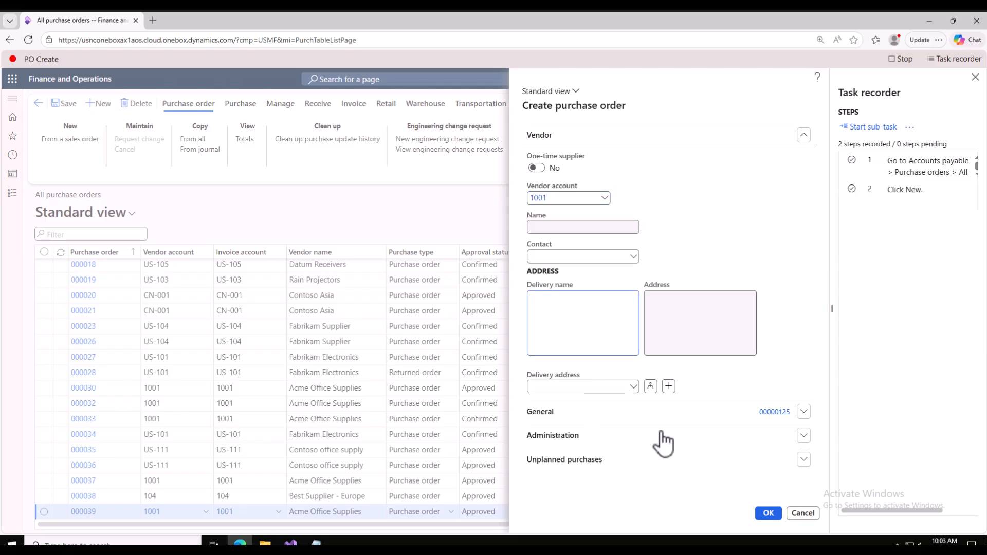
left_click(769, 516)
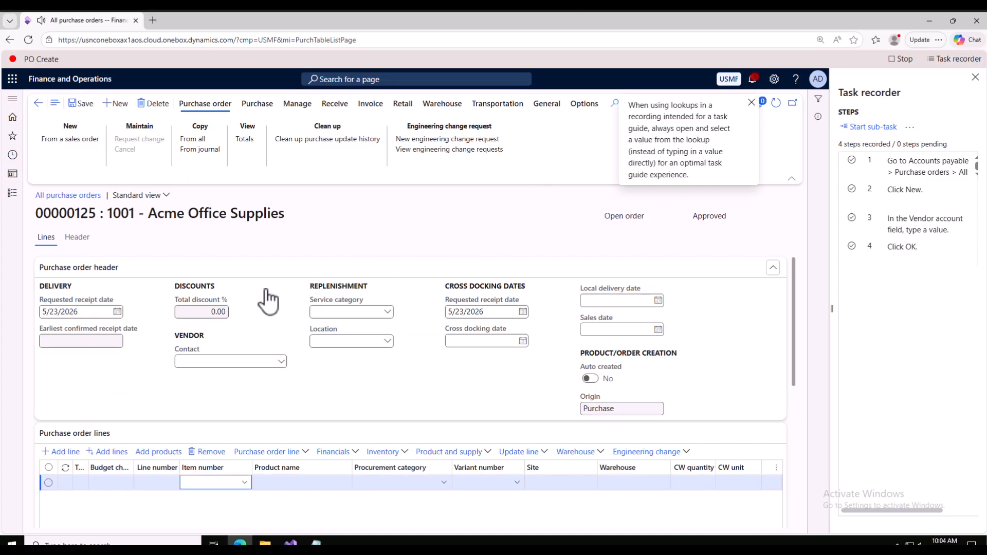
Set the item number of the first purchase order line to A0001, HDMI 6' Cables
left_click(224, 481)
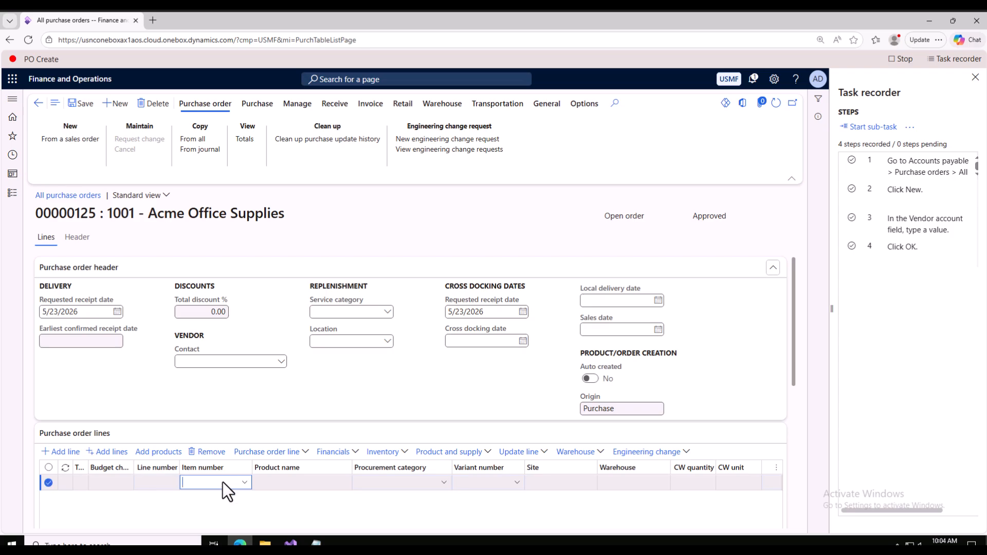
type("a000")
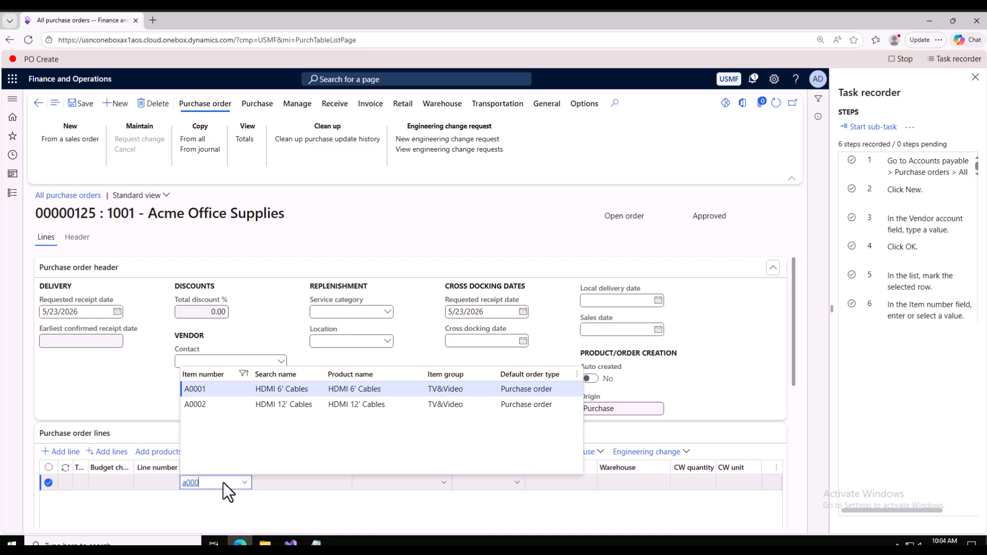
type("1")
left_click(239, 391)
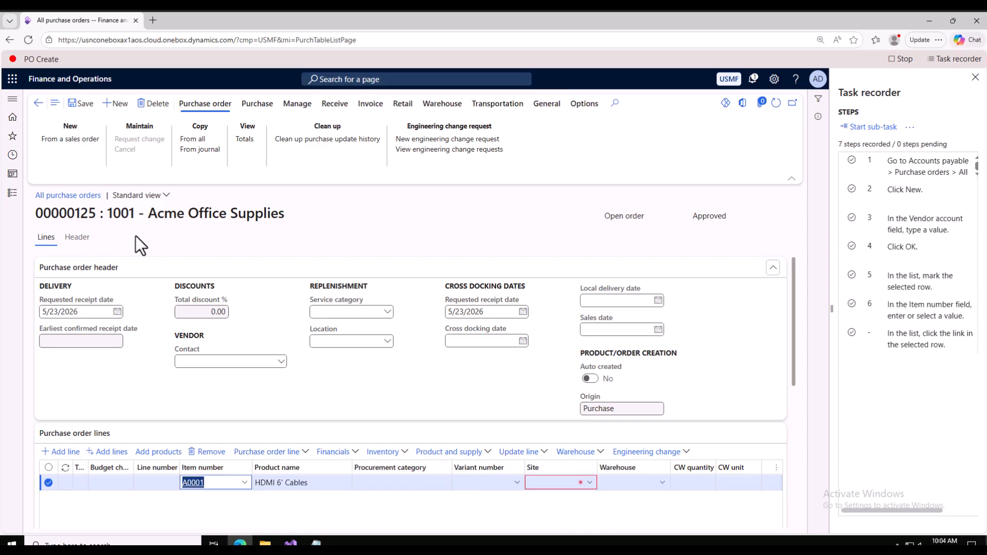
Set the HDMI cable line's site to 1 and warehouse to 11, and save the purchase order
left_click(553, 487)
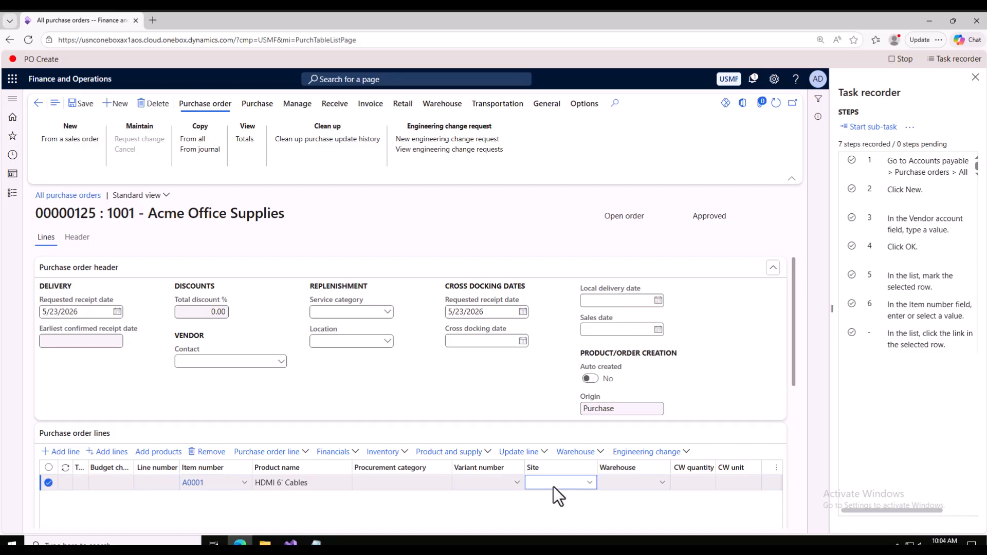
type("1")
key("Tab")
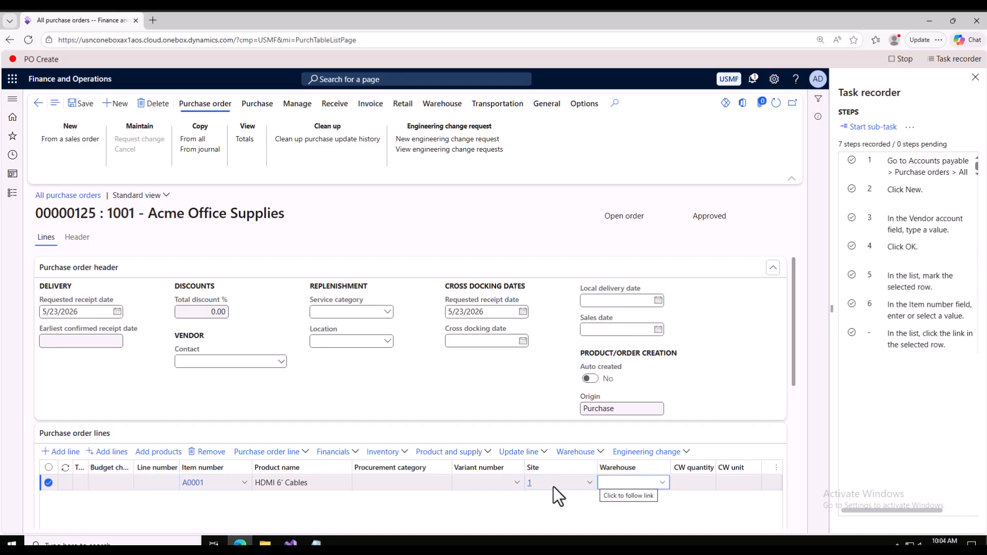
type("11")
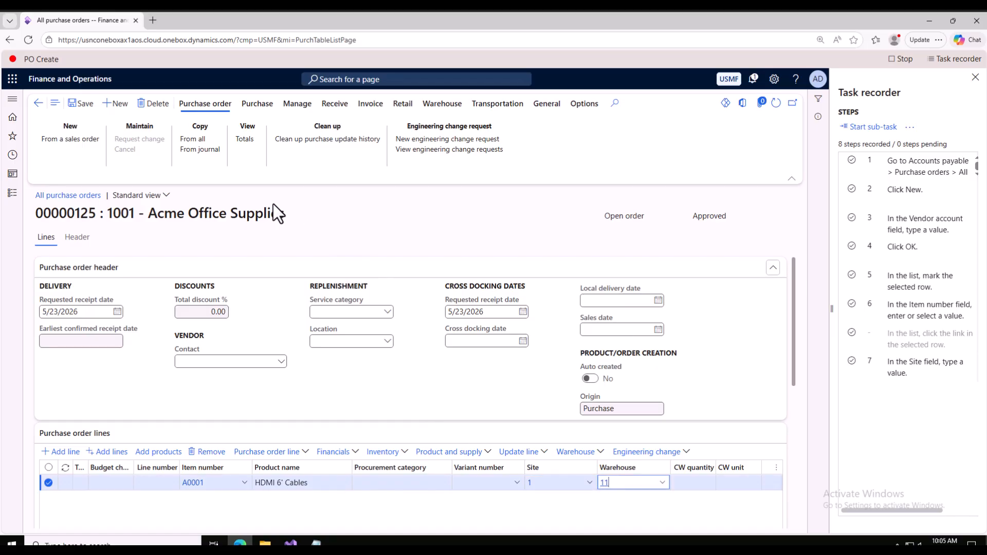
left_click(89, 102)
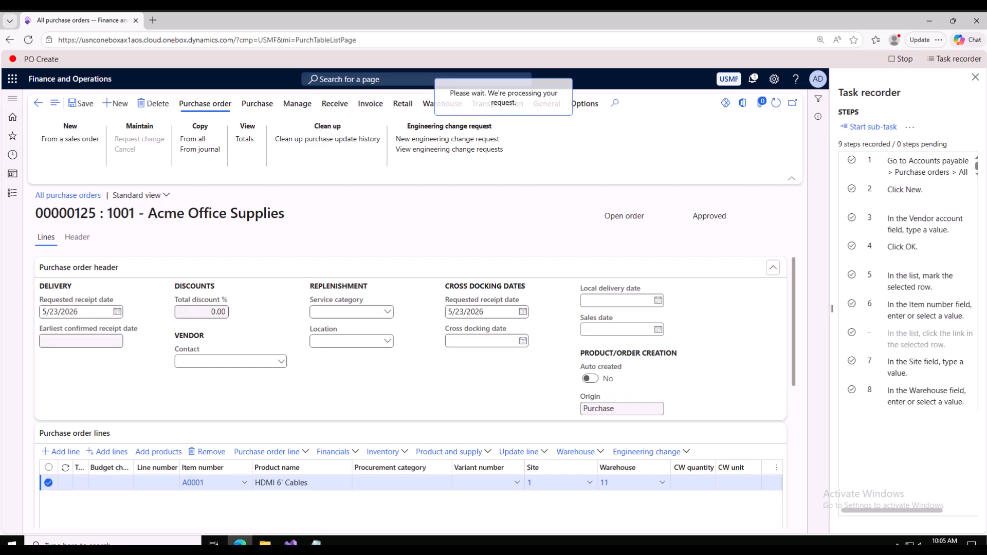
Stop the PO Create recording and save it to this PC
left_click(905, 59)
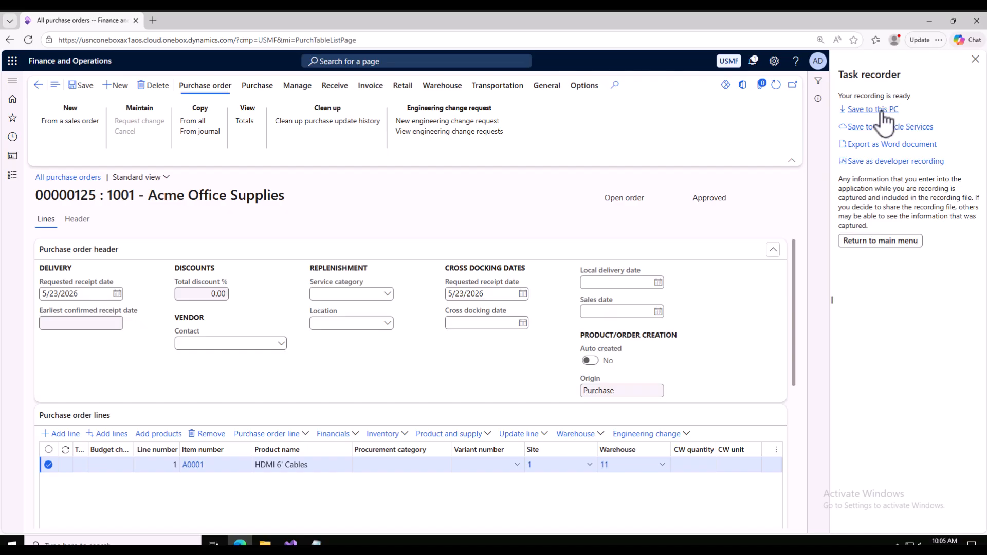
left_click(881, 110)
left_click(916, 378)
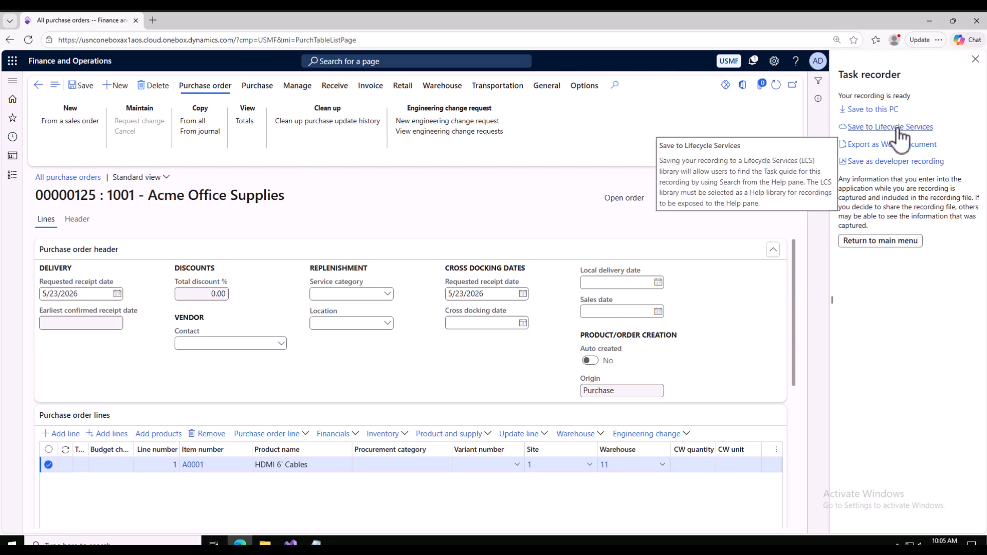
Try to save the recording to Lifecycle Services, cancel that, and export the recording as a Word document
left_click(899, 126)
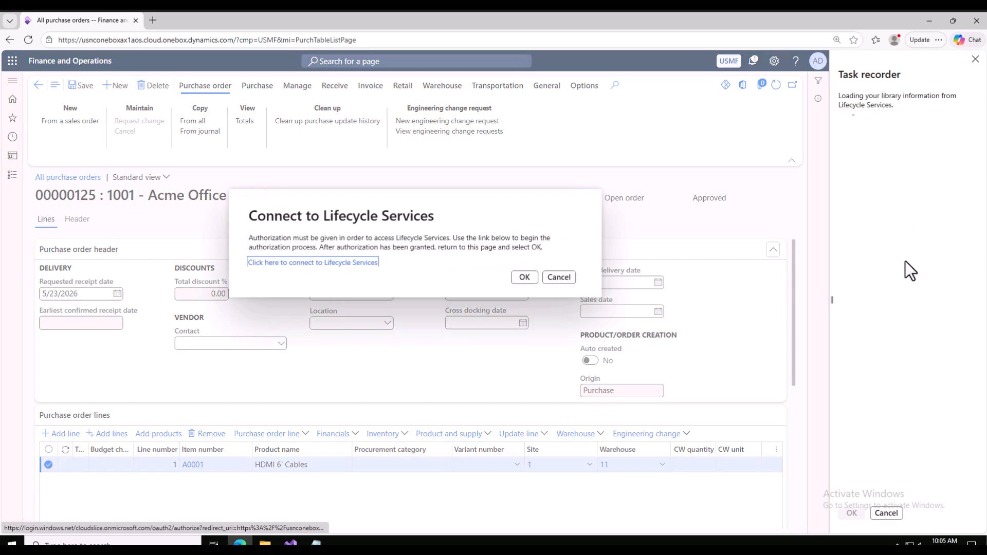
left_click(887, 513)
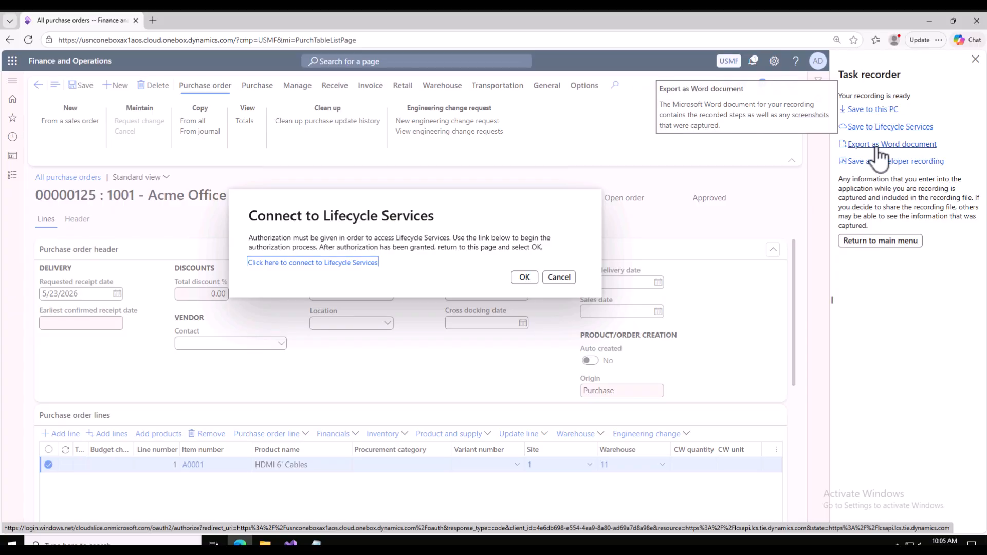
left_click(937, 161)
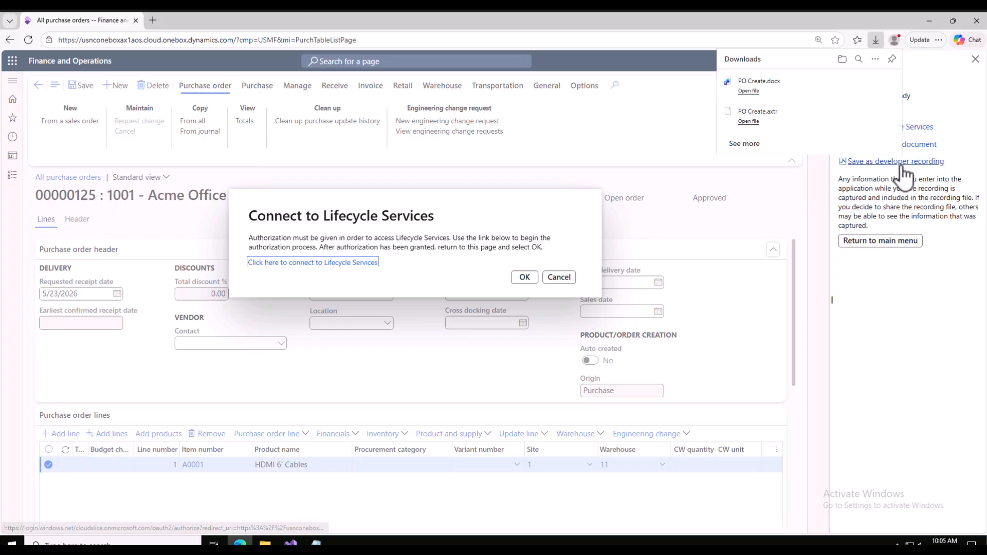
Save the recording as a developer recording, keep the PO Create.xml download, and dismiss the Lifecycle Services connection dialog
left_click(937, 162)
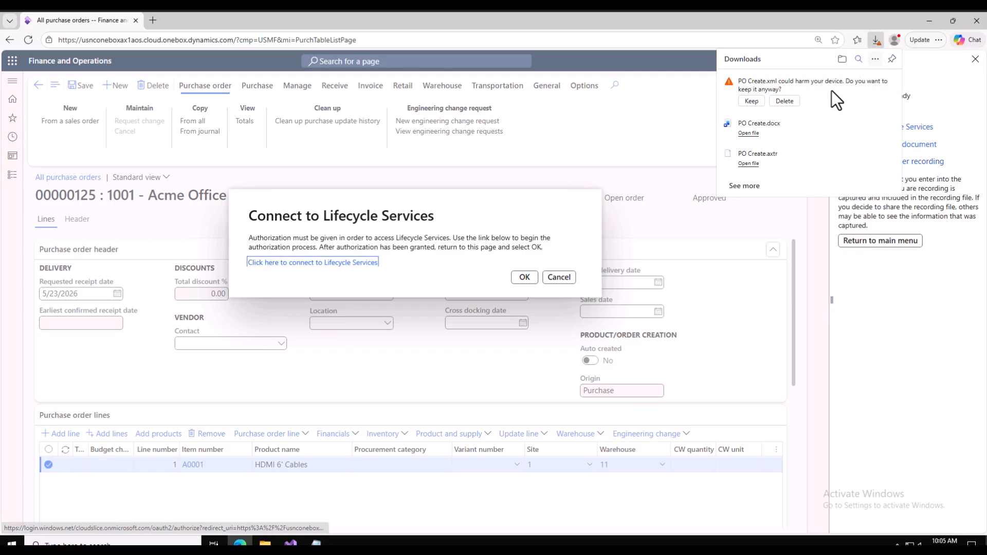
left_click(753, 101)
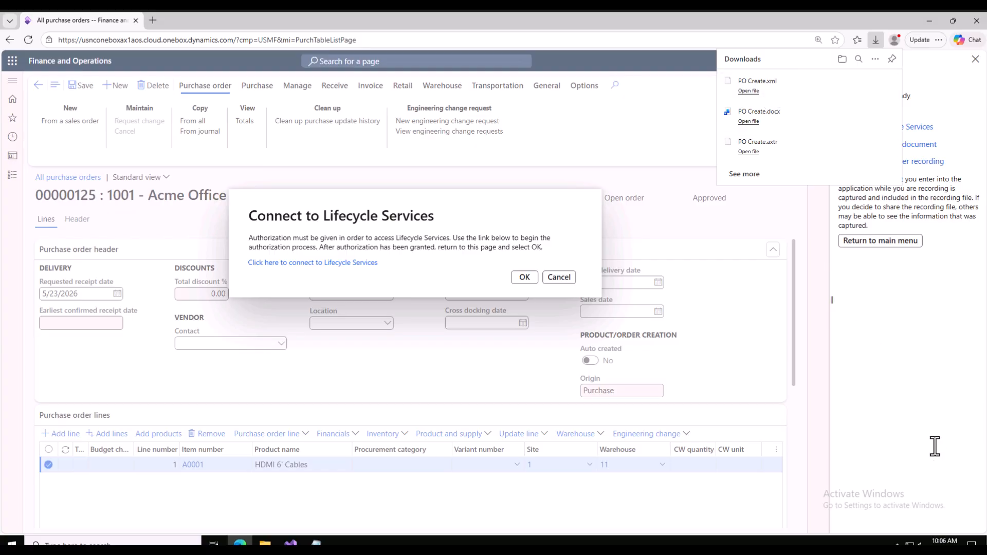
left_click(547, 278)
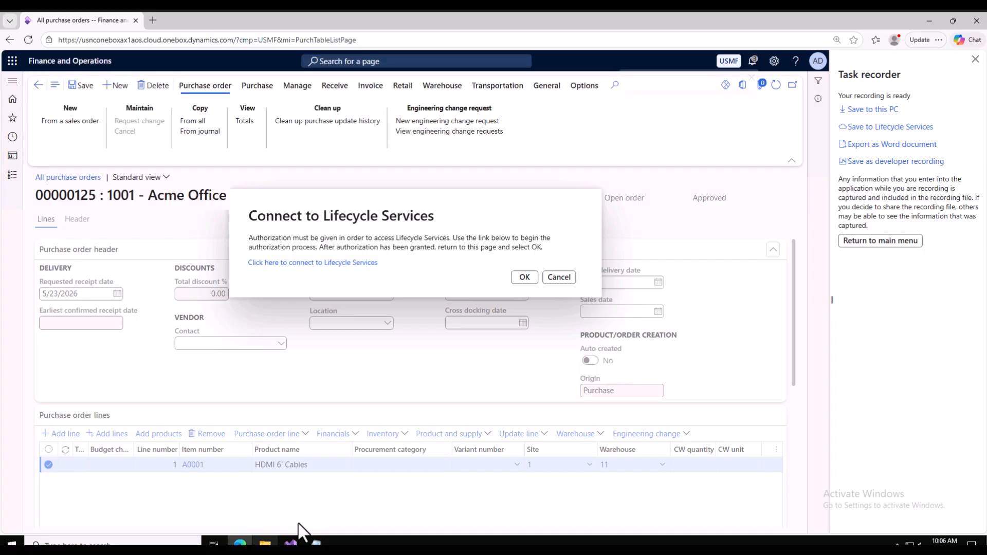
Switch to File Explorer and check the saved PO Create files in the Downloads folder
left_click(265, 542)
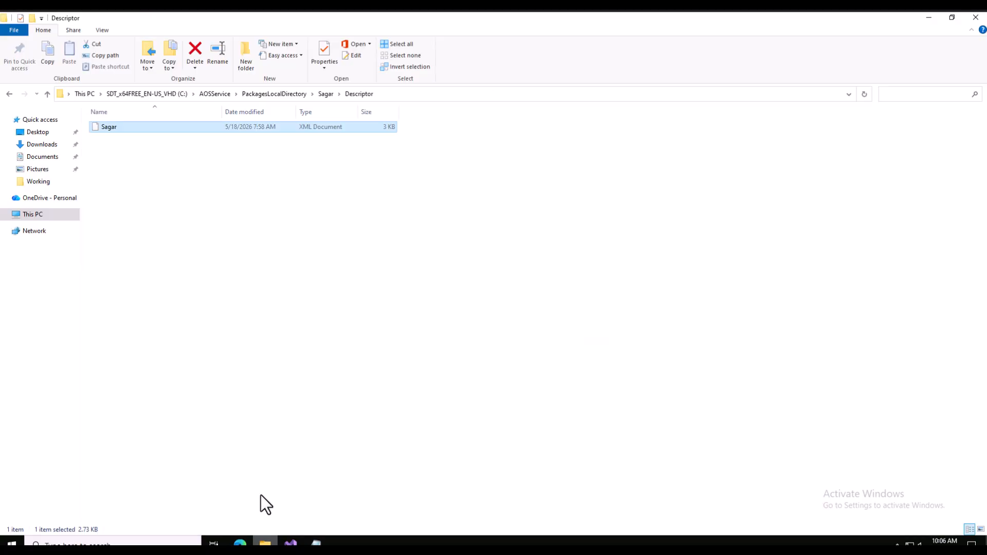
left_click(51, 145)
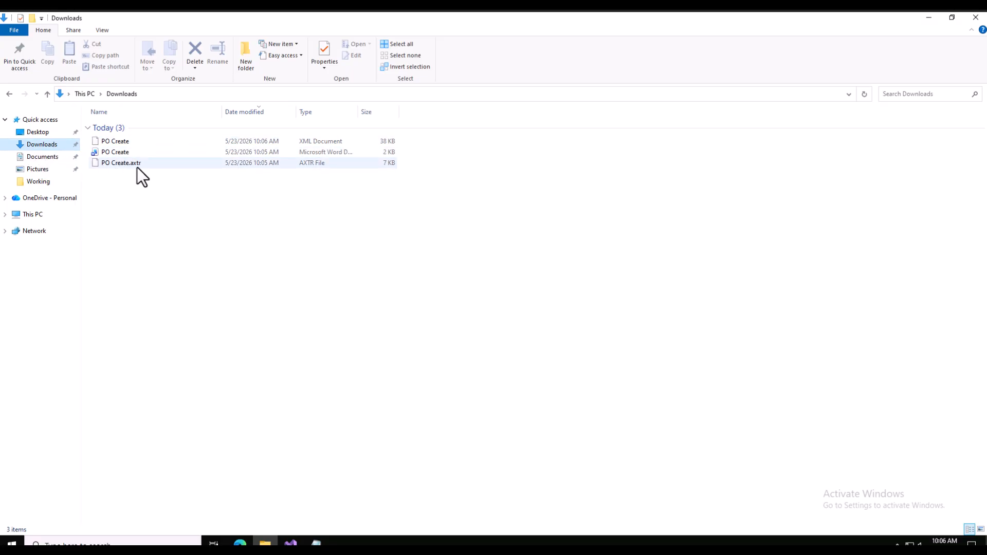
left_click(135, 166)
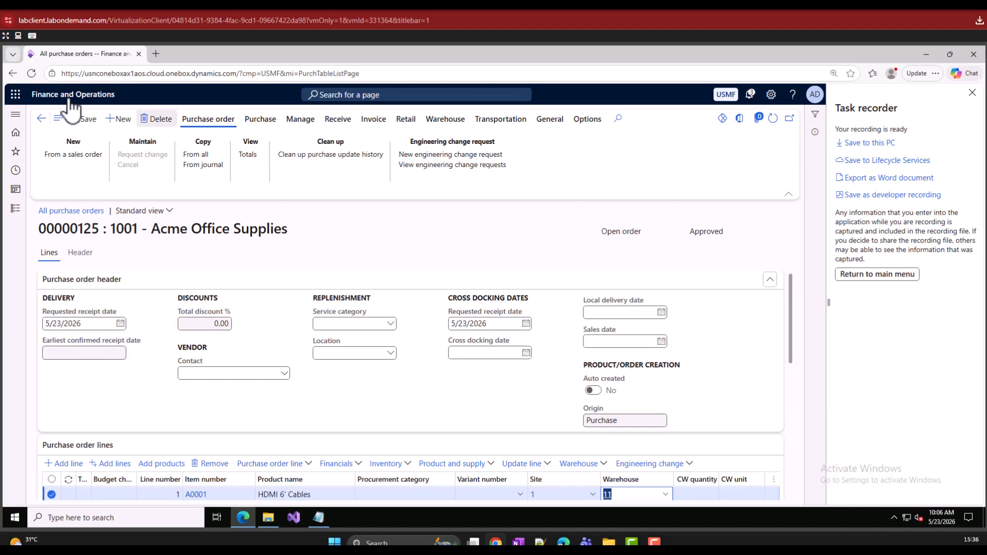
Go to the Finance and Operations home page and reopen Task recorder at its main menu
left_click(69, 95)
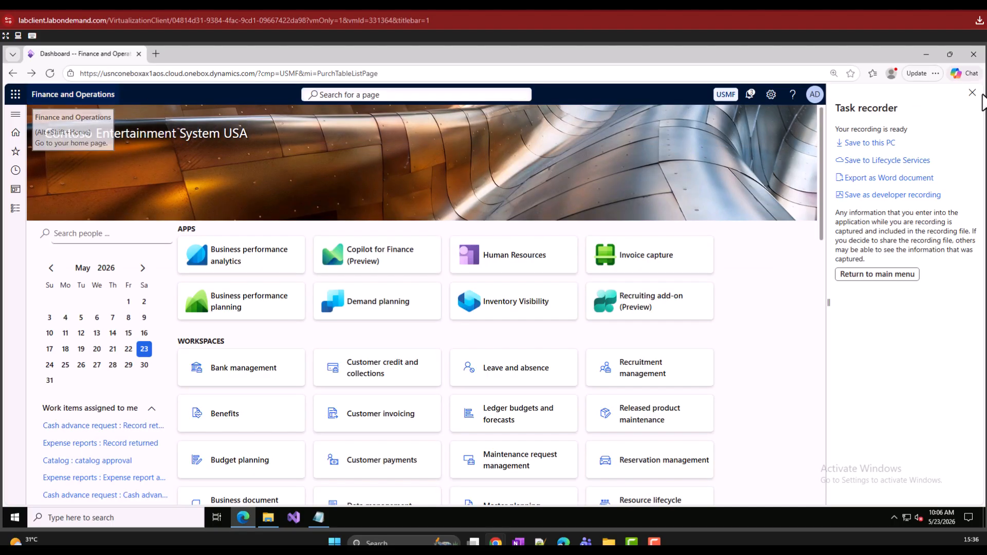
left_click(877, 275)
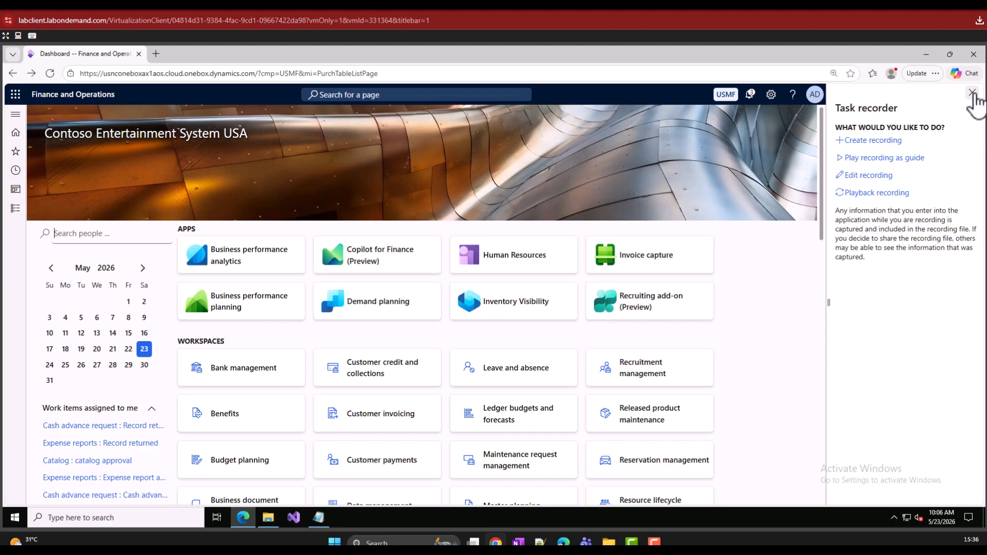
left_click(972, 93)
left_click(931, 97)
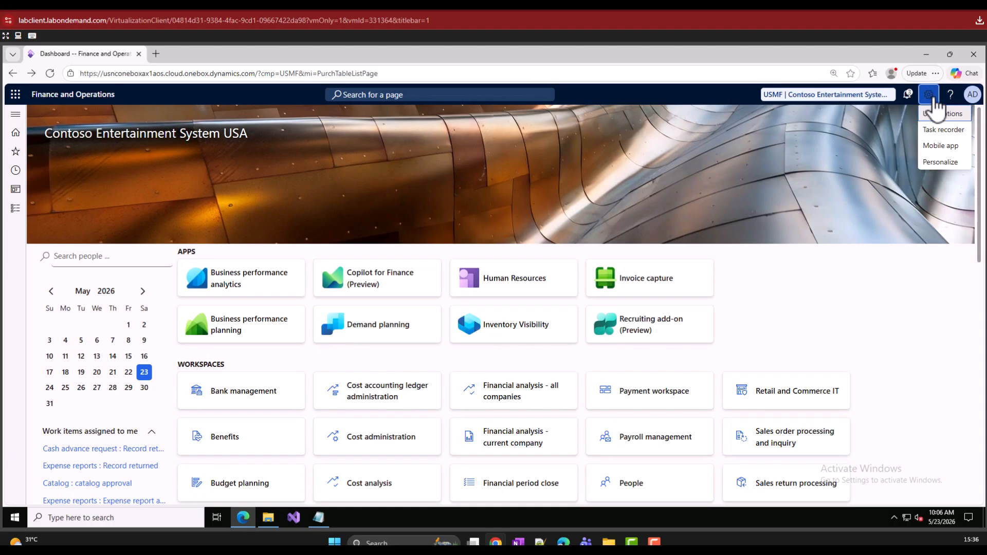
left_click(943, 129)
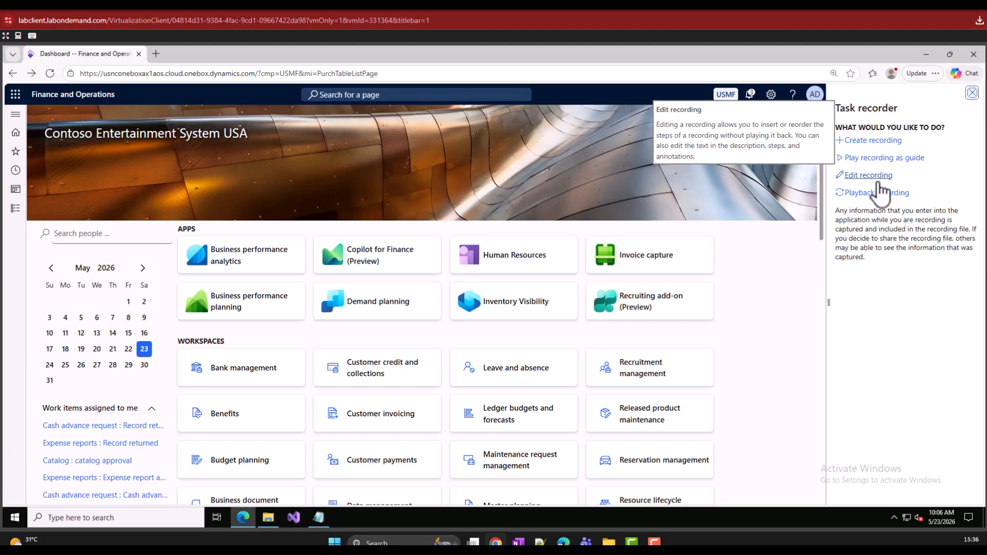
Load PO Create.axtr from this PC's Downloads folder for recording playback and start it
left_click(870, 193)
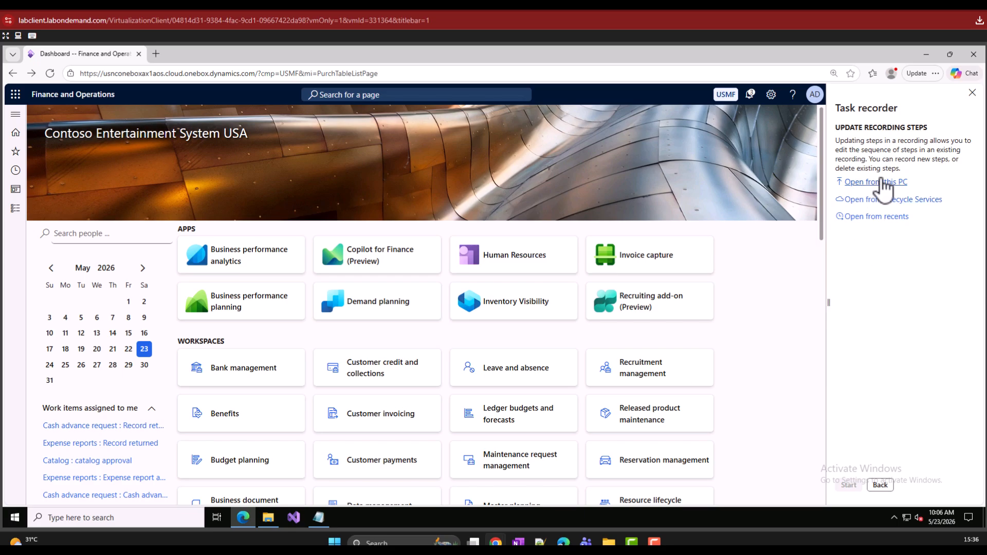
left_click(879, 183)
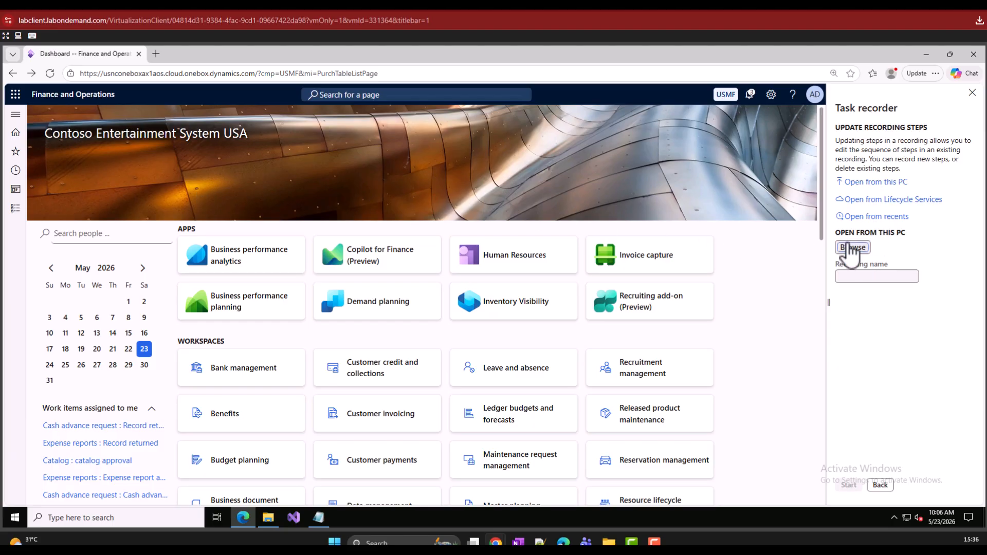
left_click(852, 248)
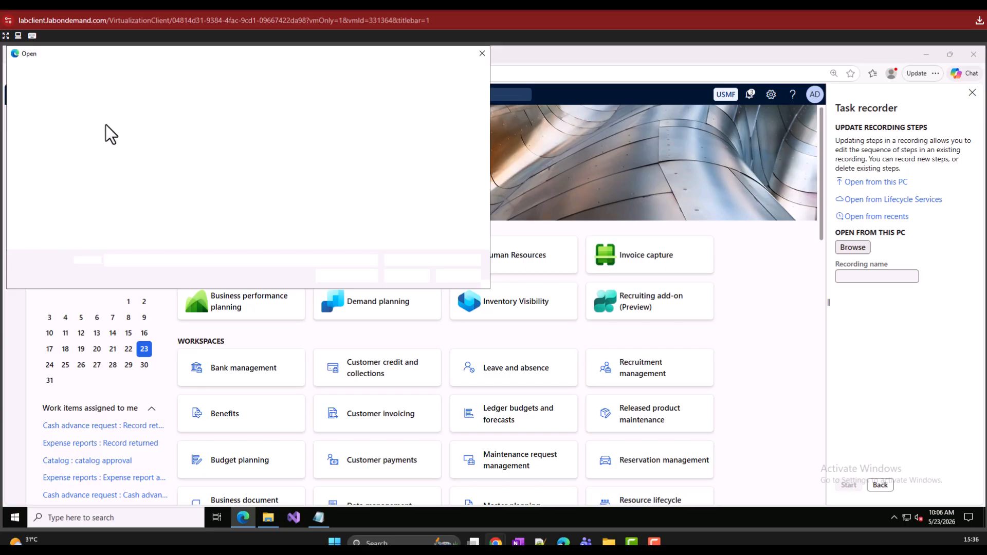
left_click(67, 137)
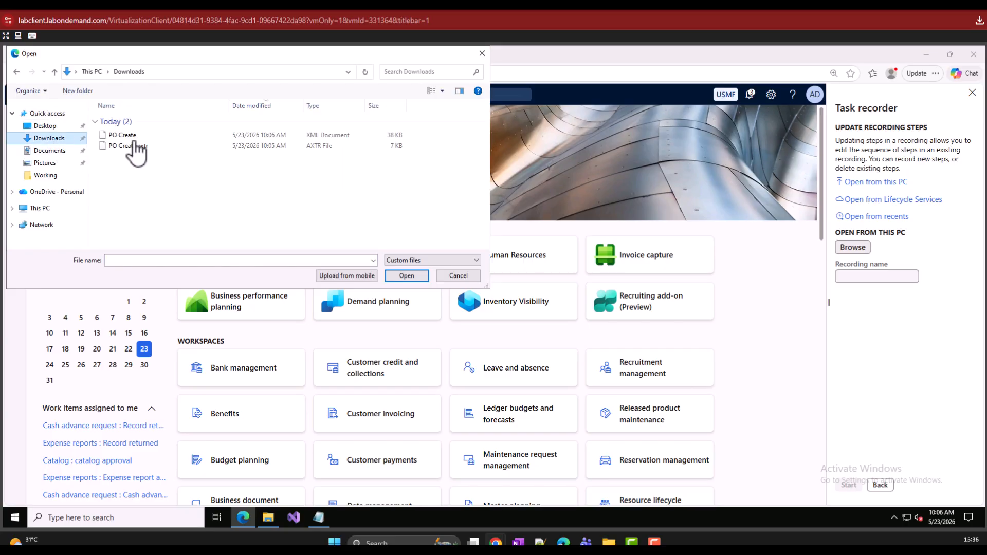
left_click(147, 147)
double_click(149, 148)
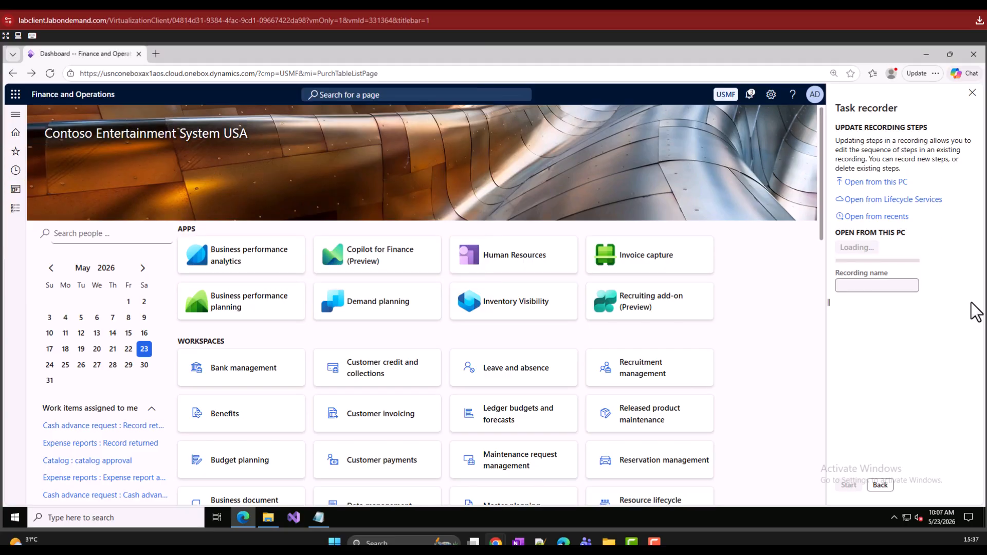
left_click_drag(870, 286, 842, 285)
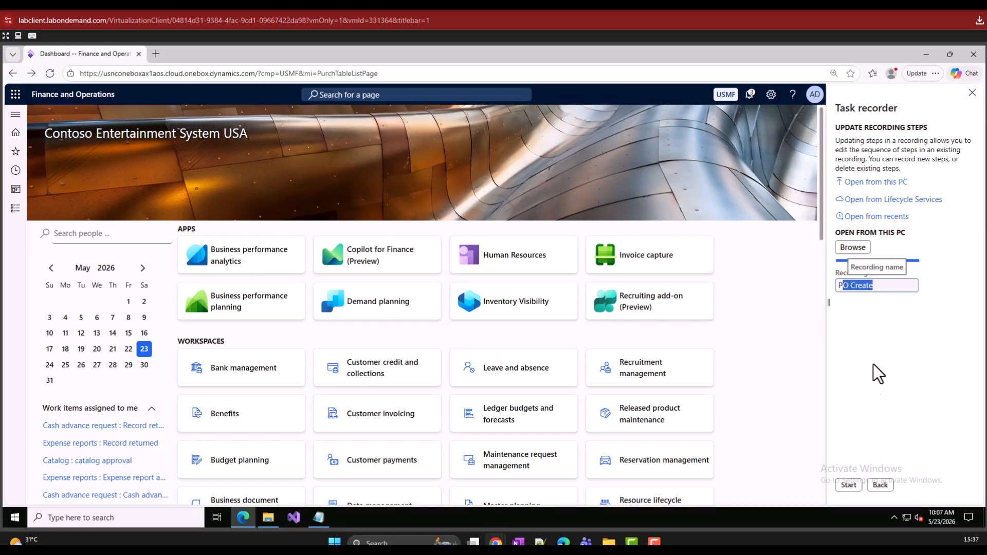
left_click(849, 485)
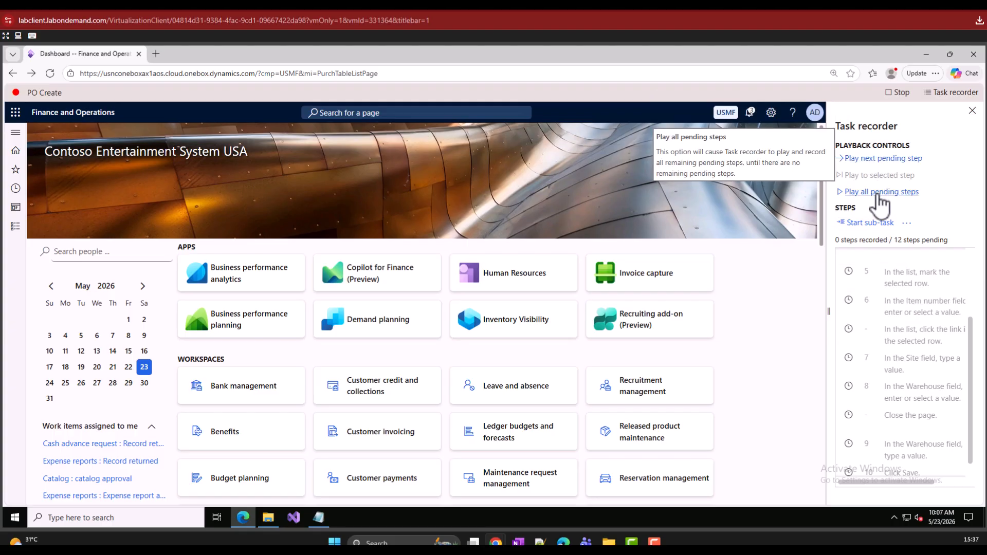
Play all pending steps of the PO Create recording, check the resulting purchase order line, and stop the recording
left_click(880, 193)
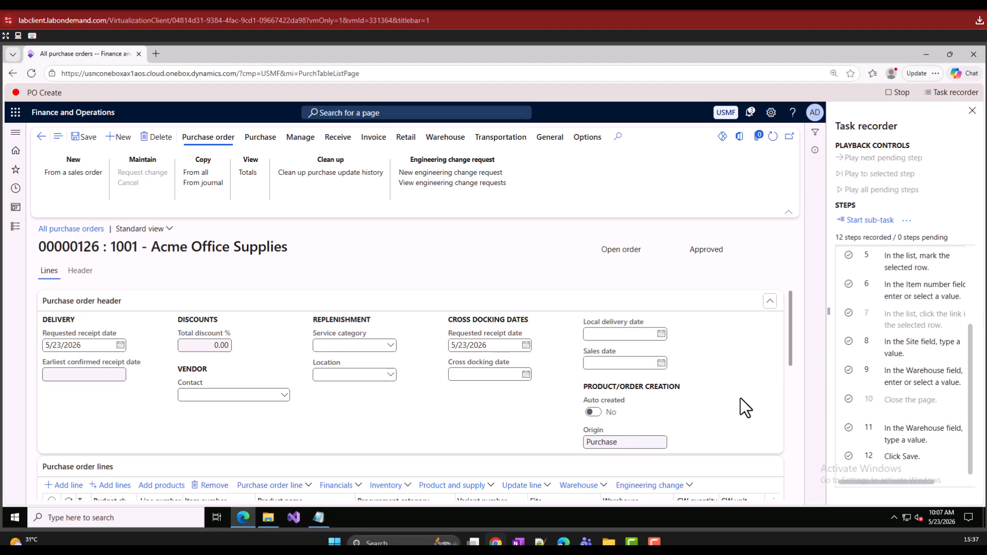
scroll(742, 398, "down", 2)
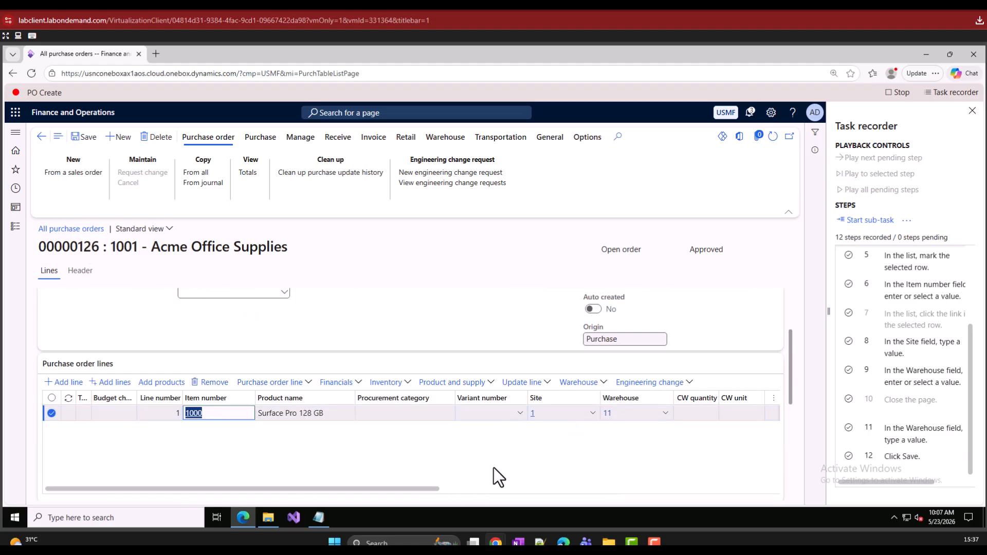
left_click_drag(402, 489, 565, 486)
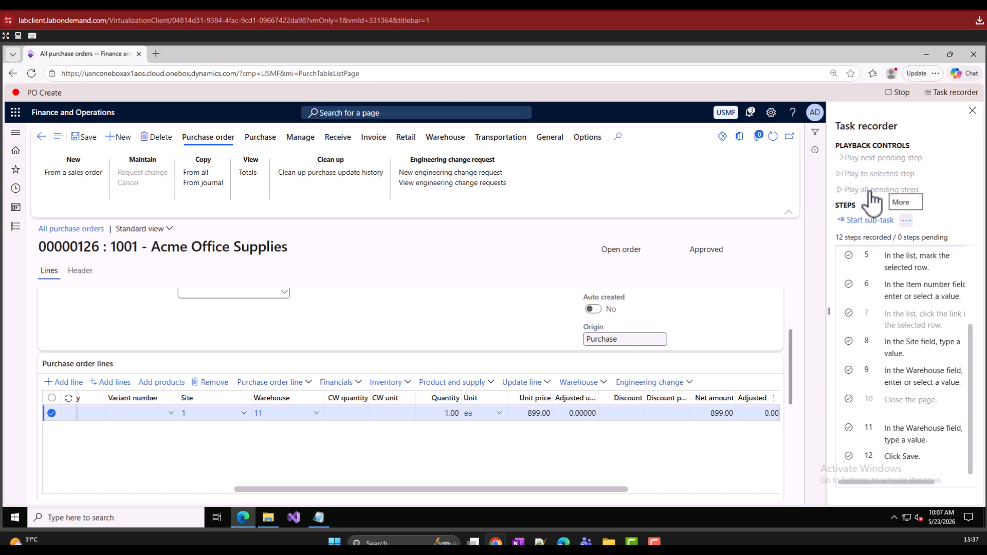
left_click(897, 96)
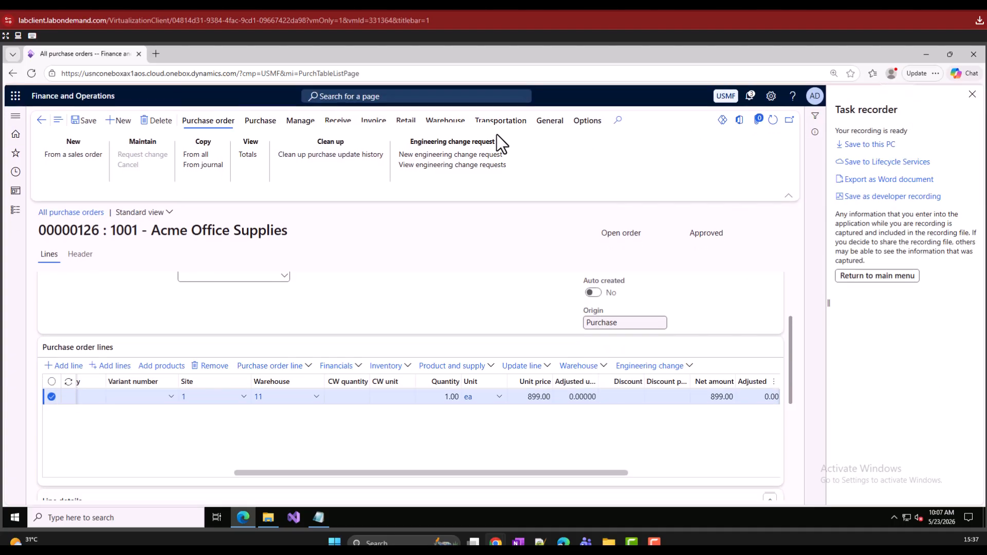
Open the PO Create Word document from the Downloads folder, review its numbered recording steps, and close it
left_click(268, 517)
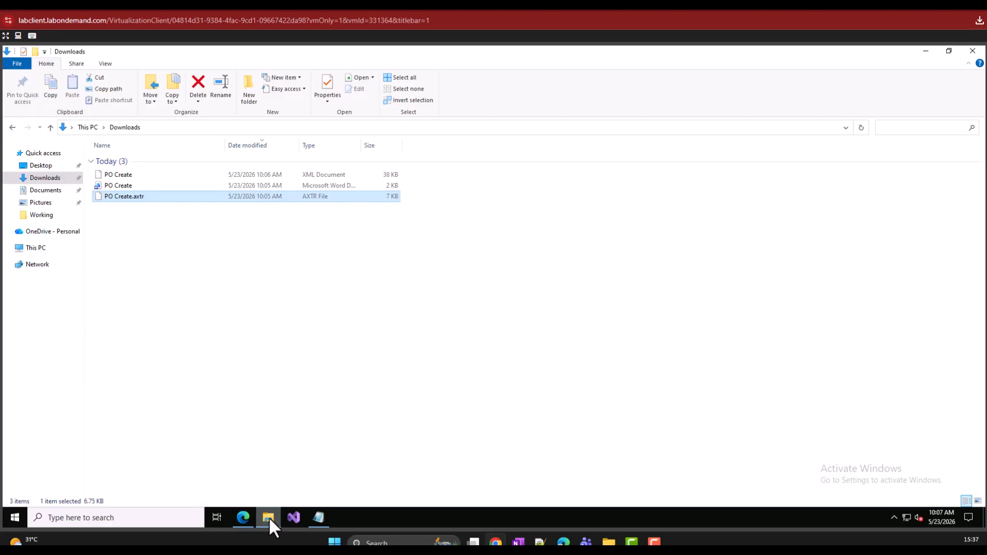
left_click(597, 412)
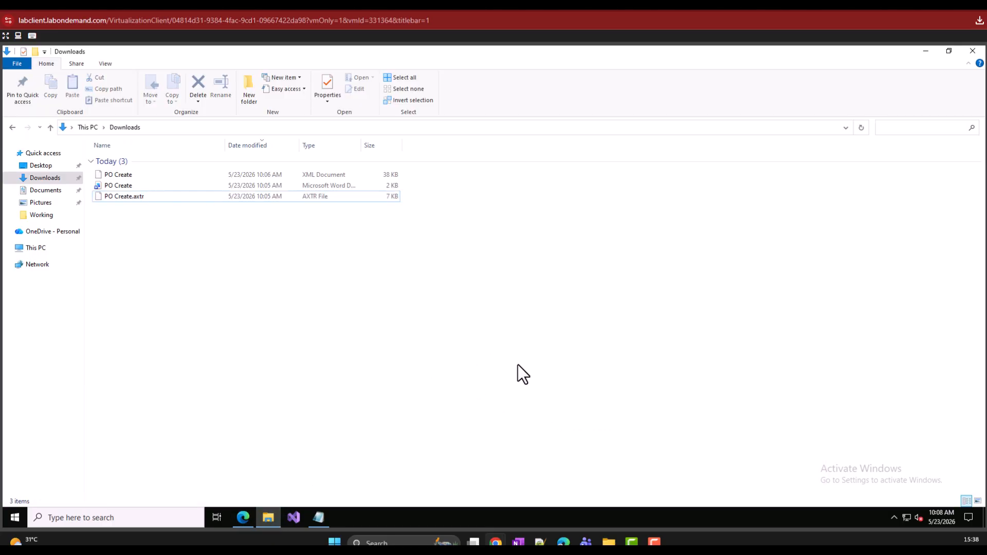
left_click(122, 187)
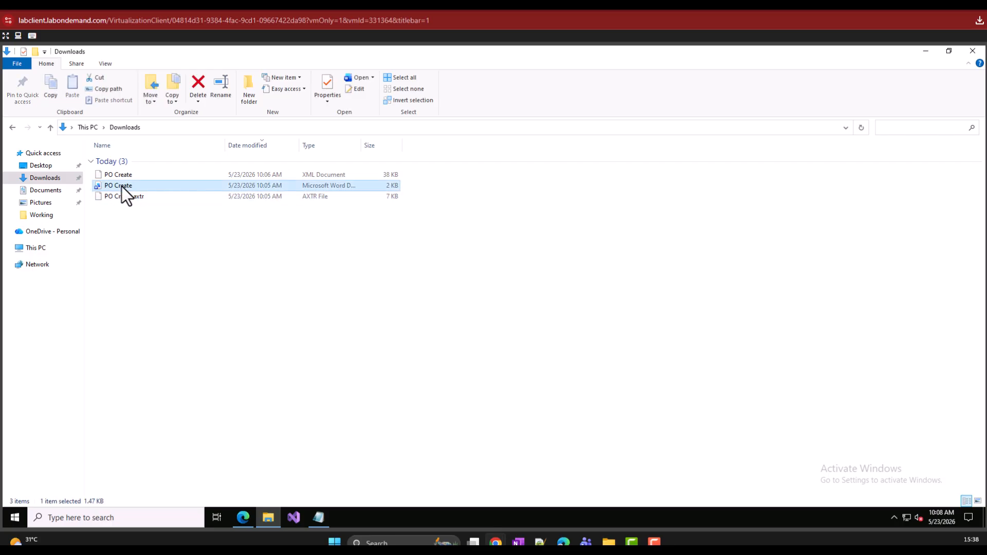
double_click(122, 186)
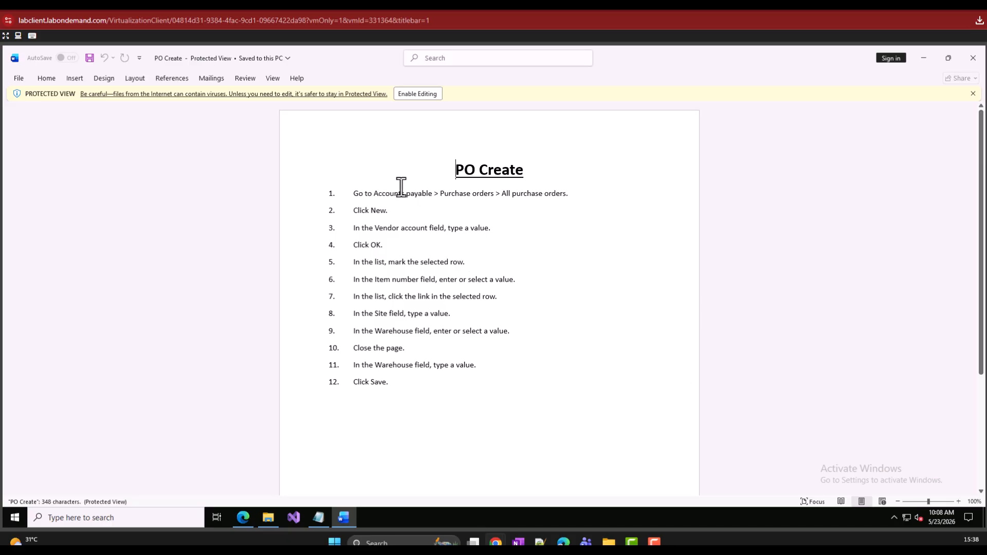
left_click_drag(343, 192, 385, 383)
left_click(396, 211)
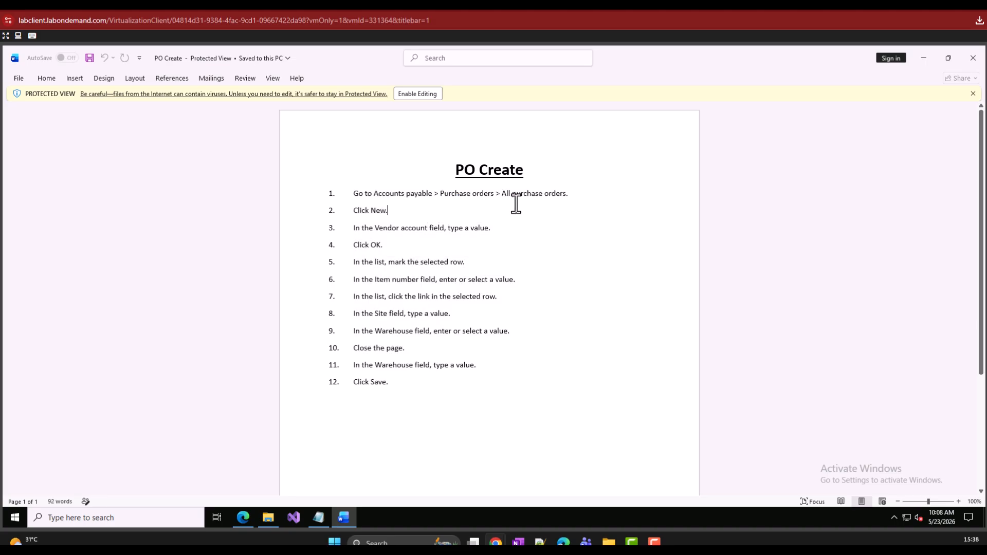
left_click_drag(371, 230, 469, 232)
left_click(374, 249)
left_click(375, 262)
left_click(449, 263)
left_click(972, 58)
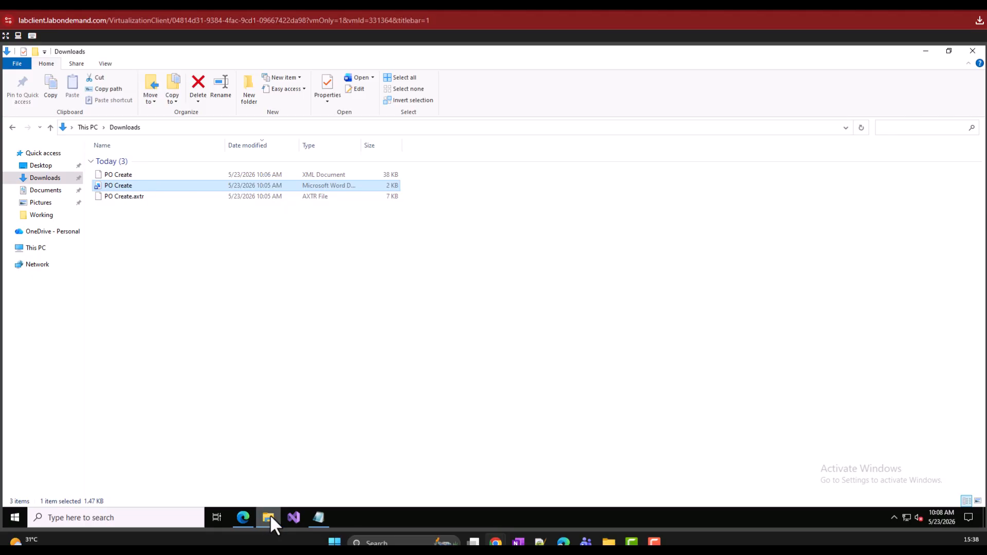
Open the PO Create XML file in Notepad, examine its contents with word wrap on, and return to the browser
left_click(126, 175)
right_click(126, 175)
mouse_move(172, 218)
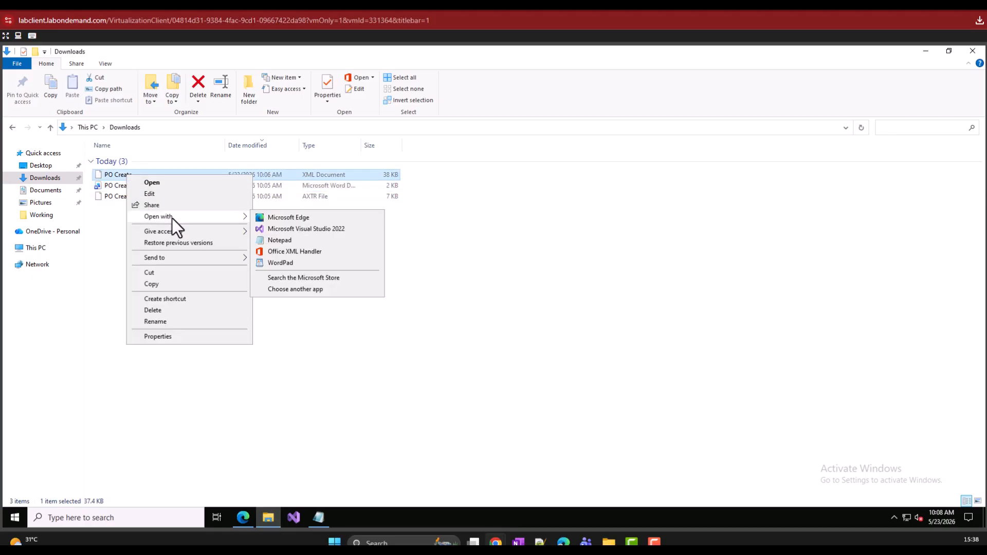
left_click(285, 240)
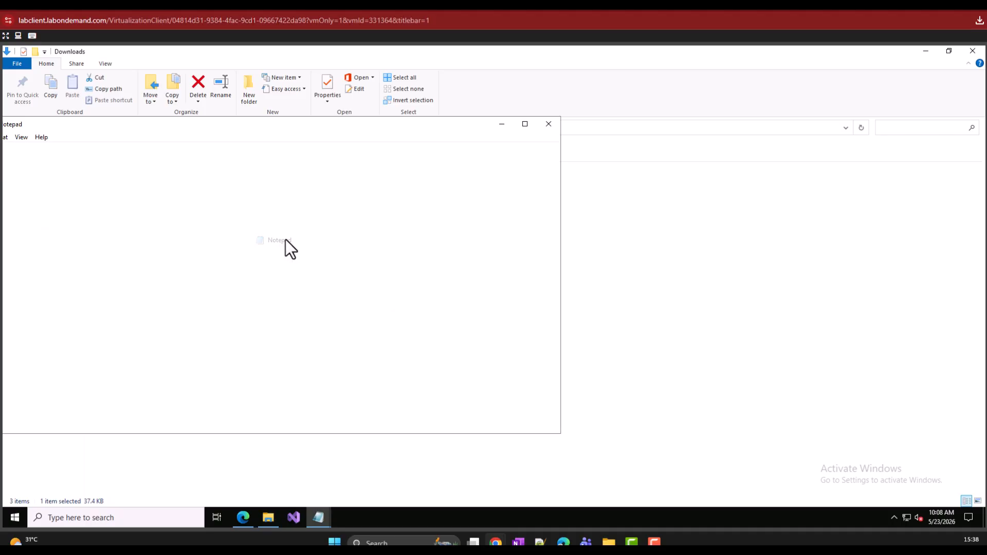
double_click(212, 117)
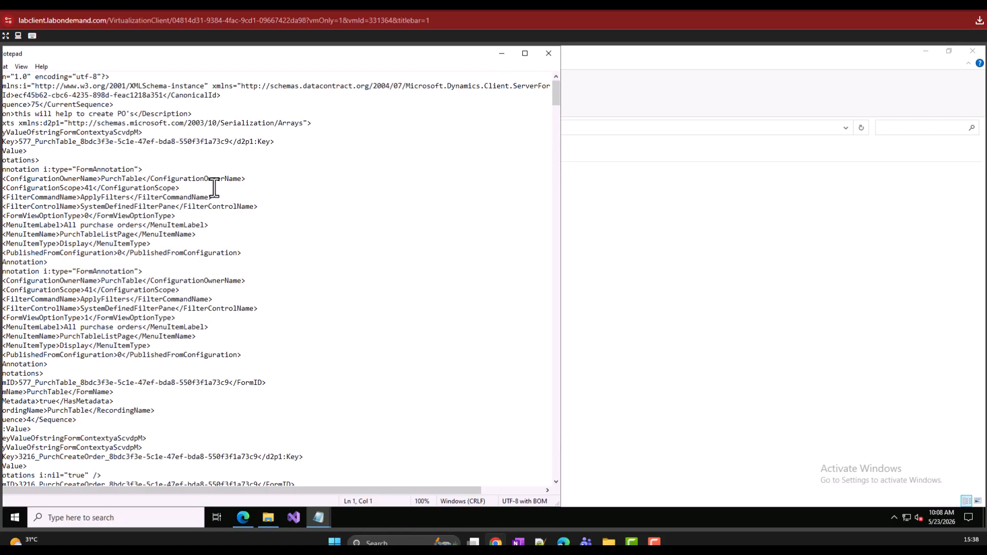
scroll(189, 300, "down", 6)
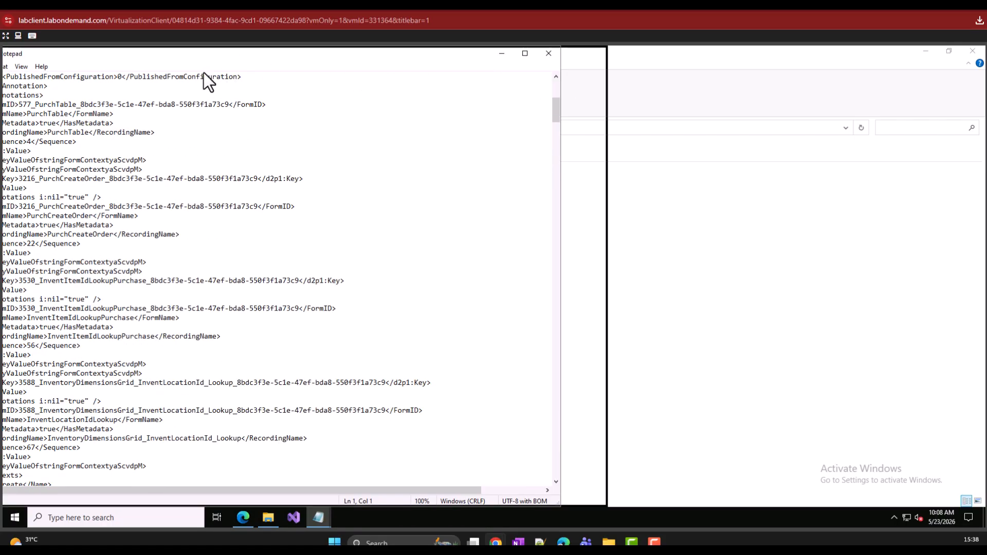
left_click_drag(198, 57, 354, 81)
left_click(333, 90)
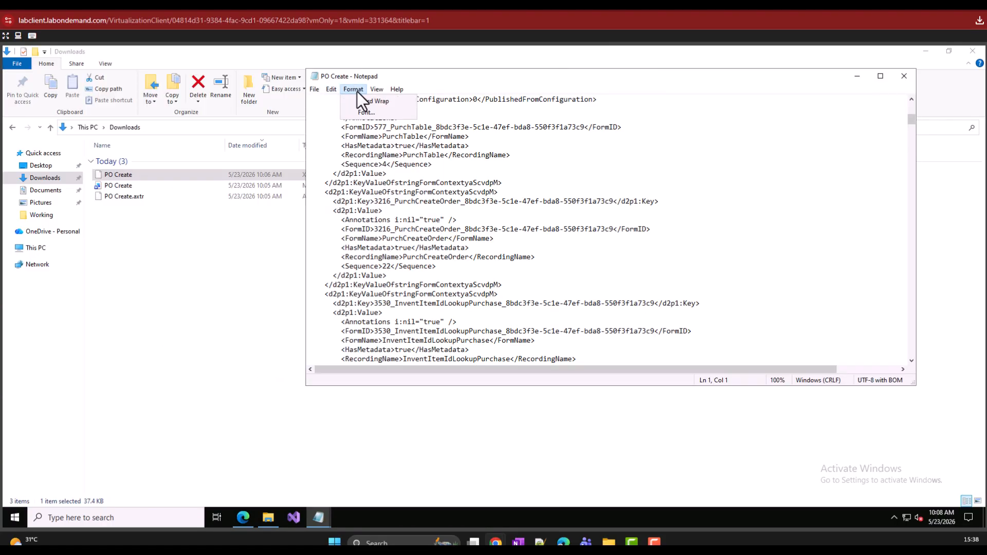
left_click(364, 103)
scroll(452, 260, "down", 10)
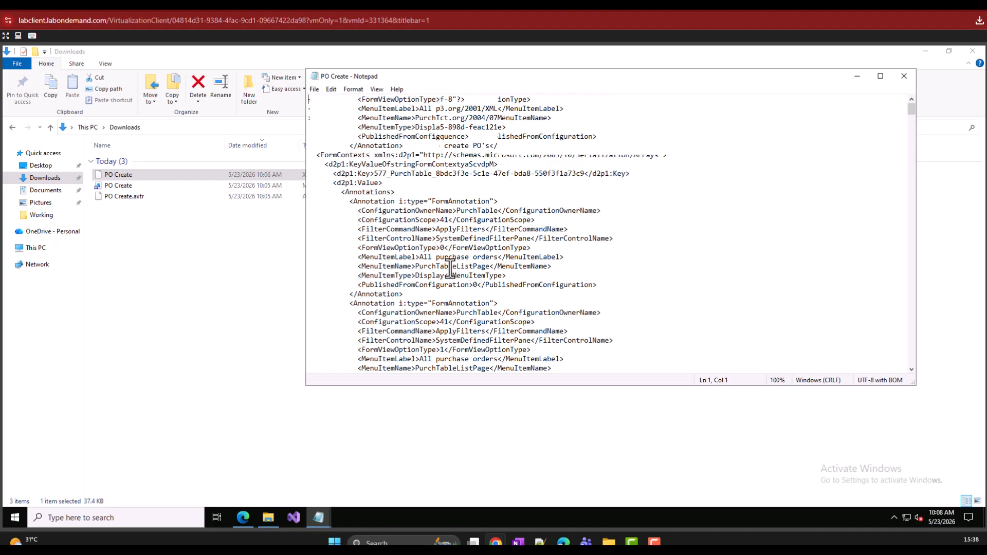
left_click(904, 76)
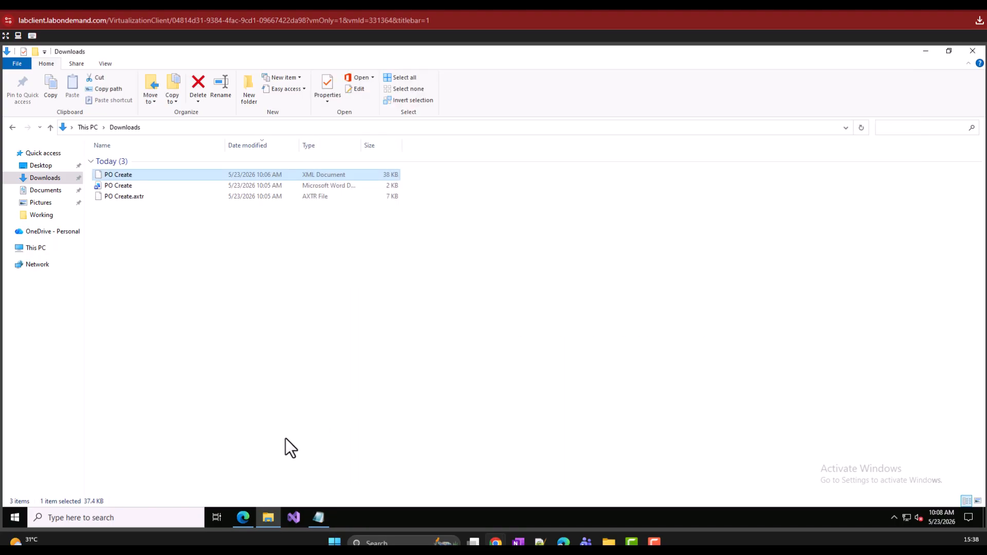
left_click(244, 519)
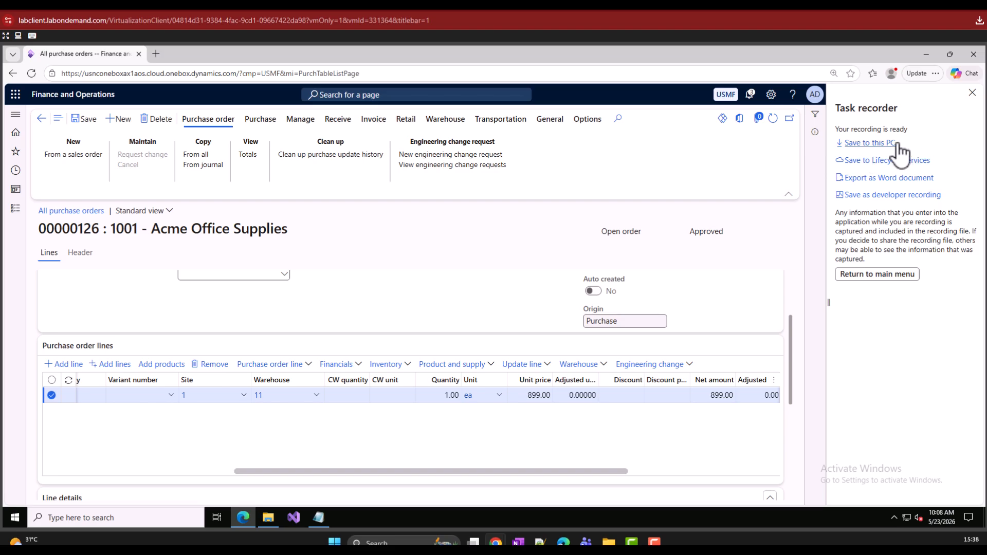
Download the finished recording while returning to Task recorder's main options, and choose to play a recording as a guide
left_click(877, 275)
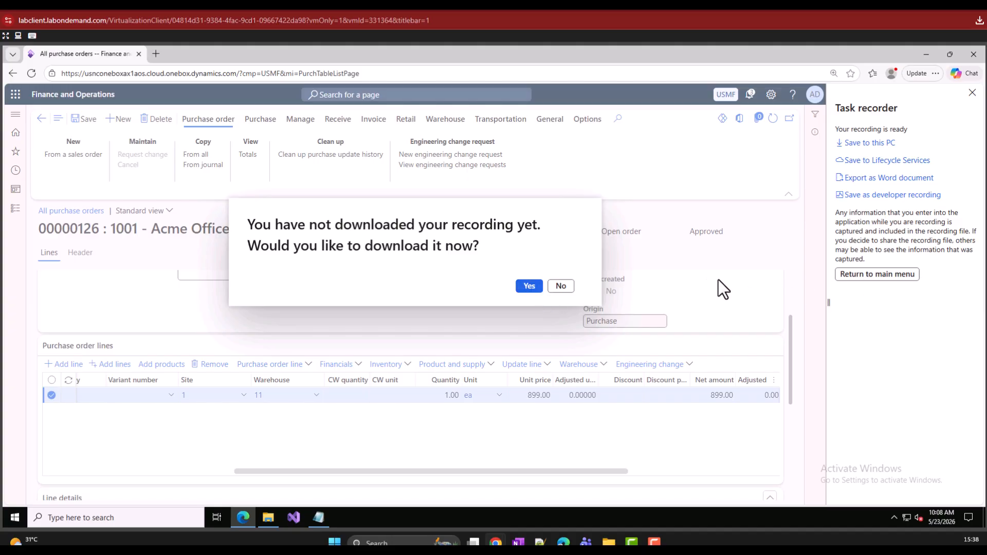
left_click(524, 290)
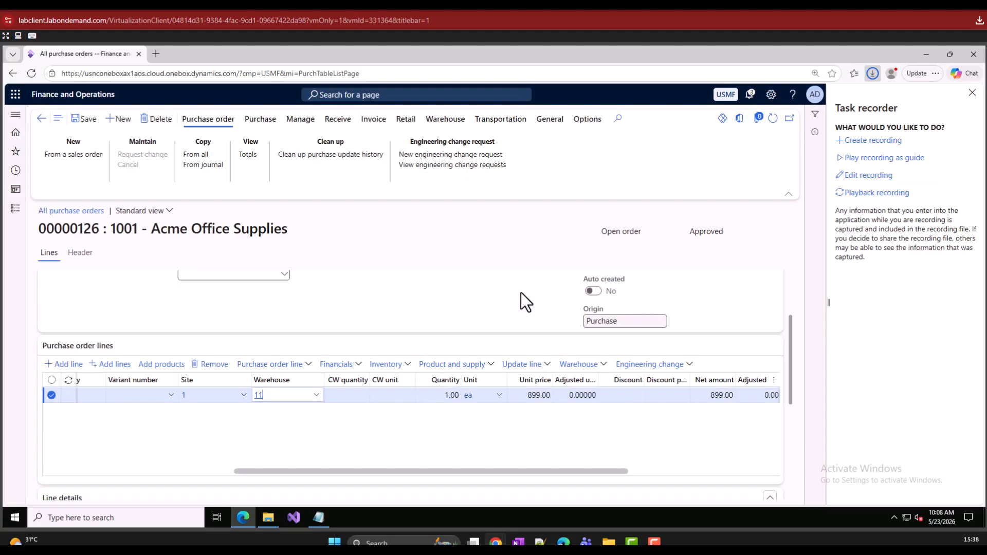
left_click(730, 300)
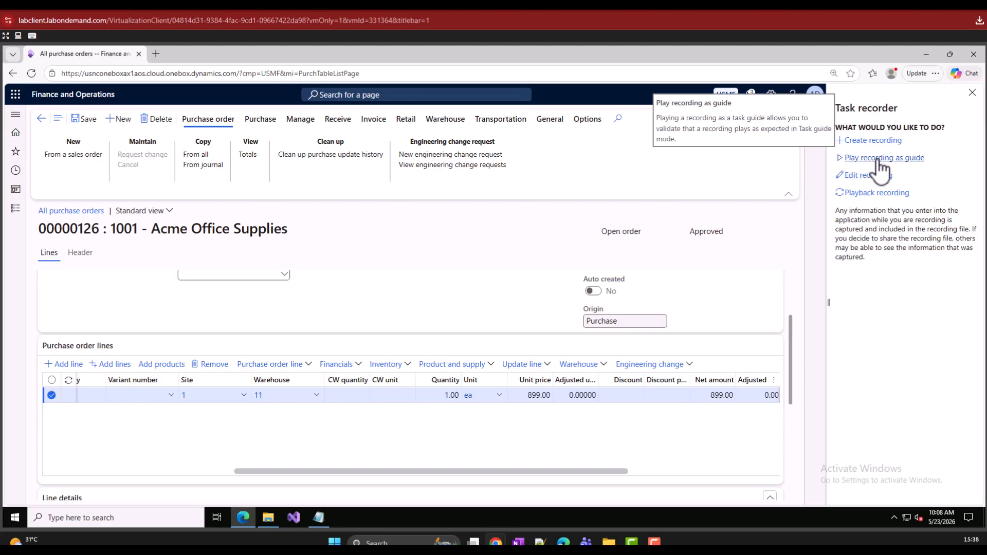
left_click(878, 161)
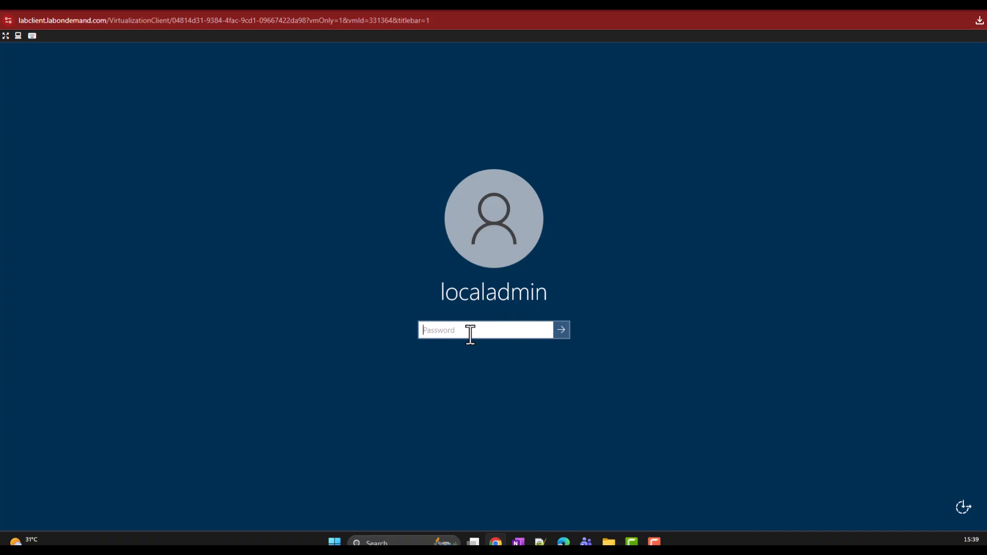
Unlock the virtual machine's session by entering the local administrator account password
type("•")
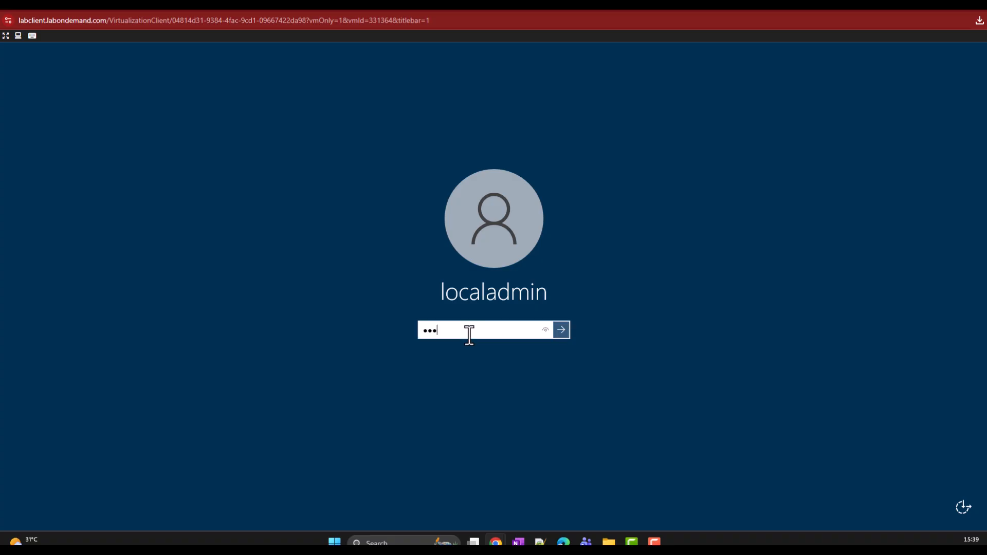
type("•••••••")
key("Return")
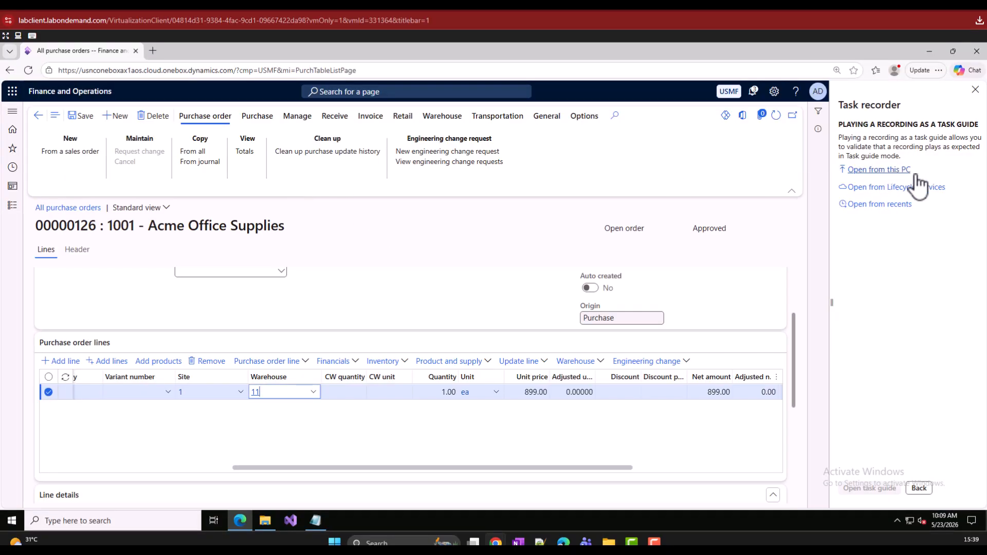
Load PO Create.axtr from this PC's Downloads folder and open it as a task guide
left_click(874, 169)
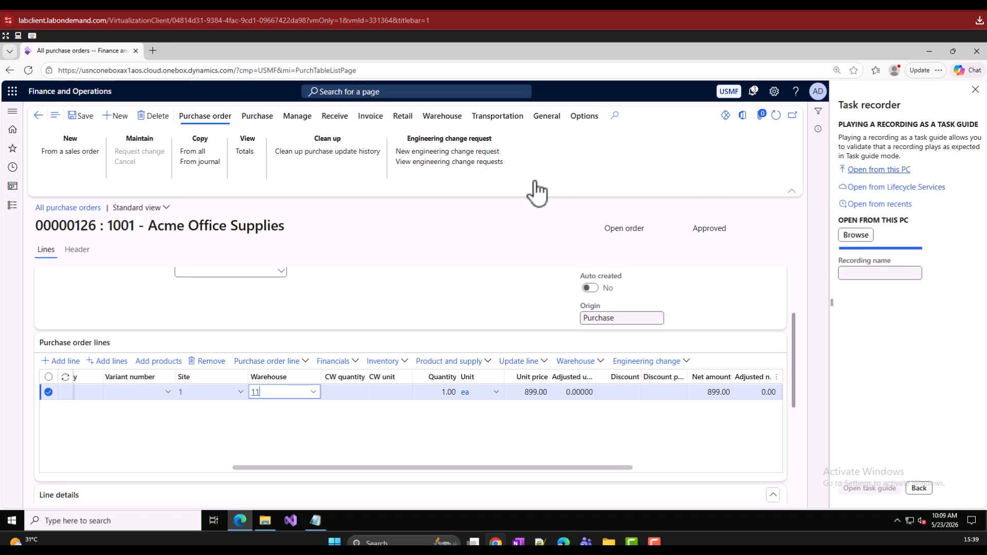
left_click(859, 236)
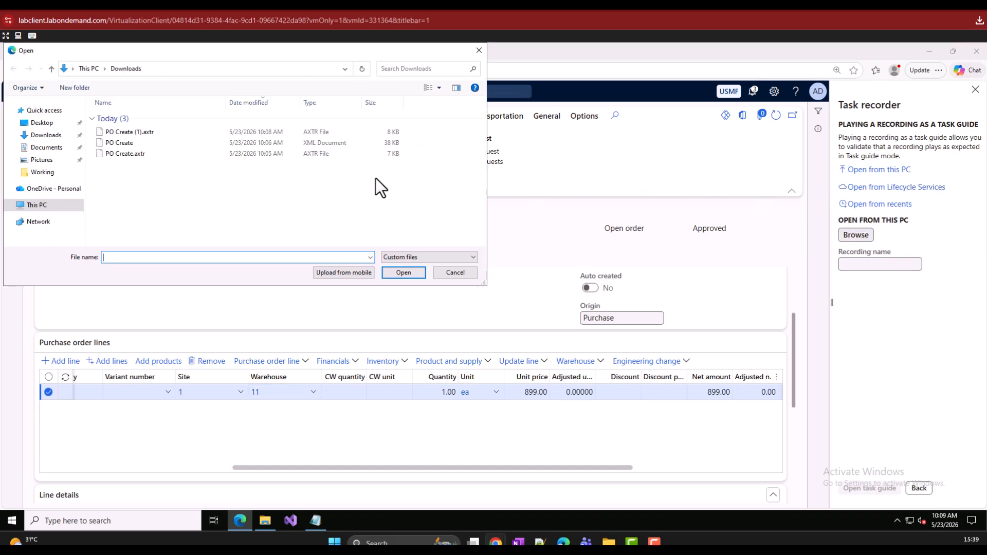
double_click(134, 155)
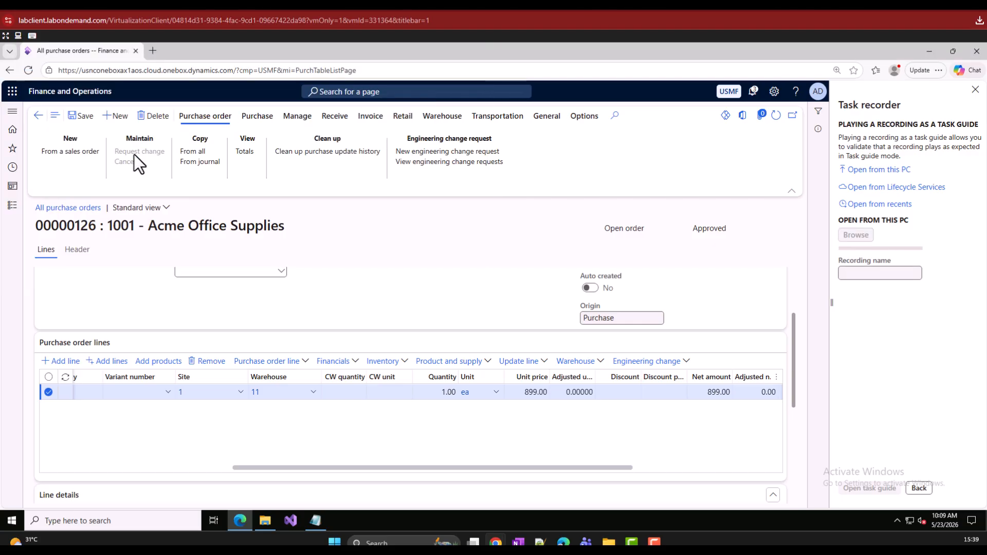
left_click(876, 490)
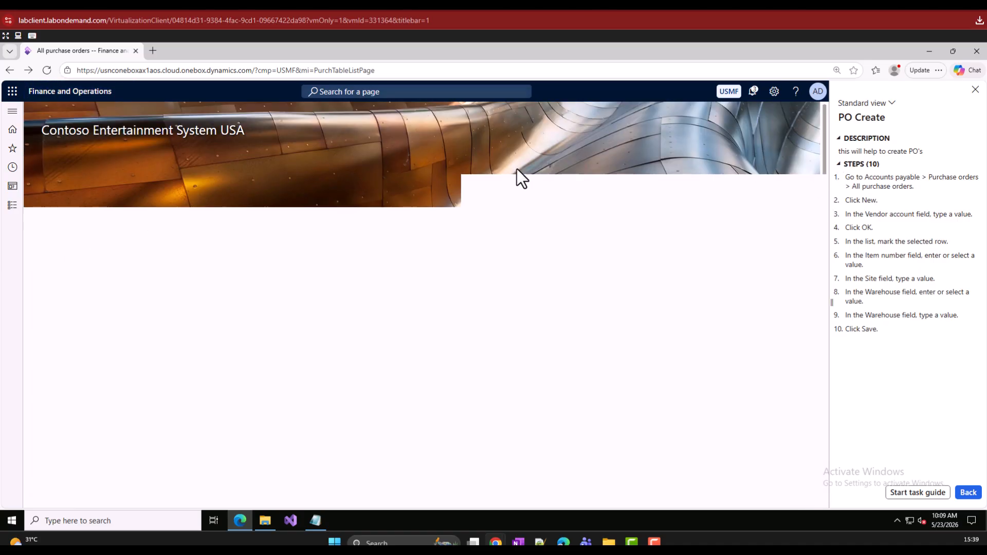
View the Accounts payable module's pages alongside the PO Create guide steps, leave the guide without starting it, and close Task recorder
left_click(13, 205)
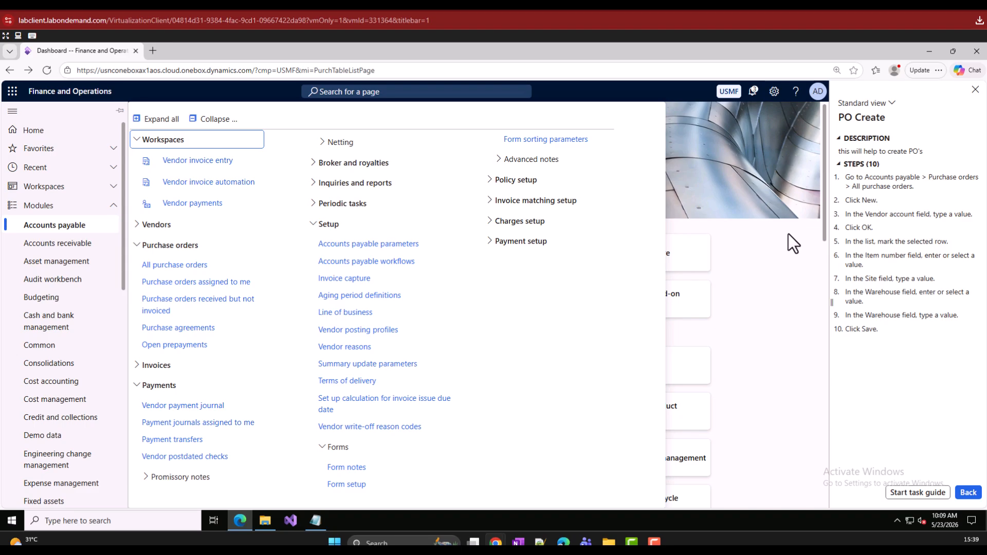
left_click(781, 296)
left_click(968, 493)
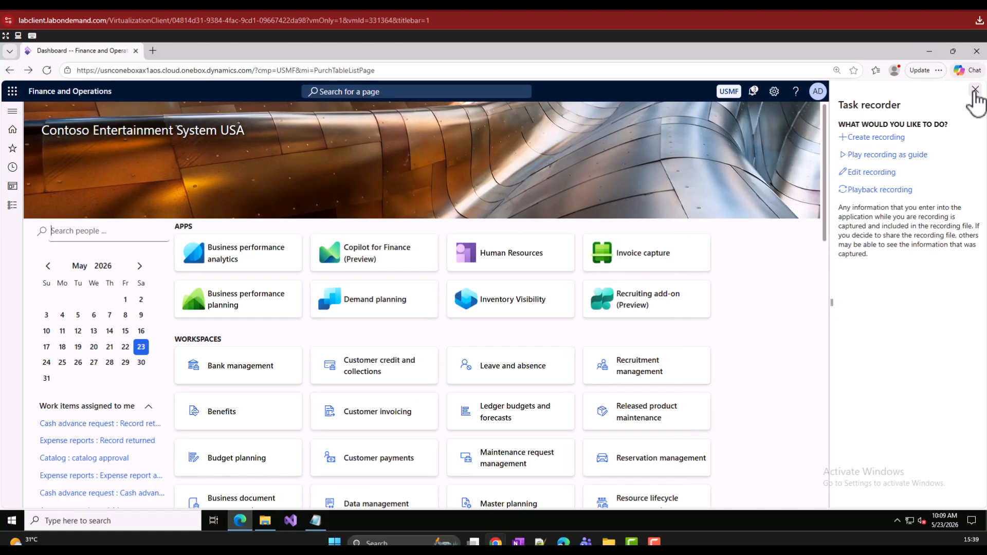
left_click(974, 91)
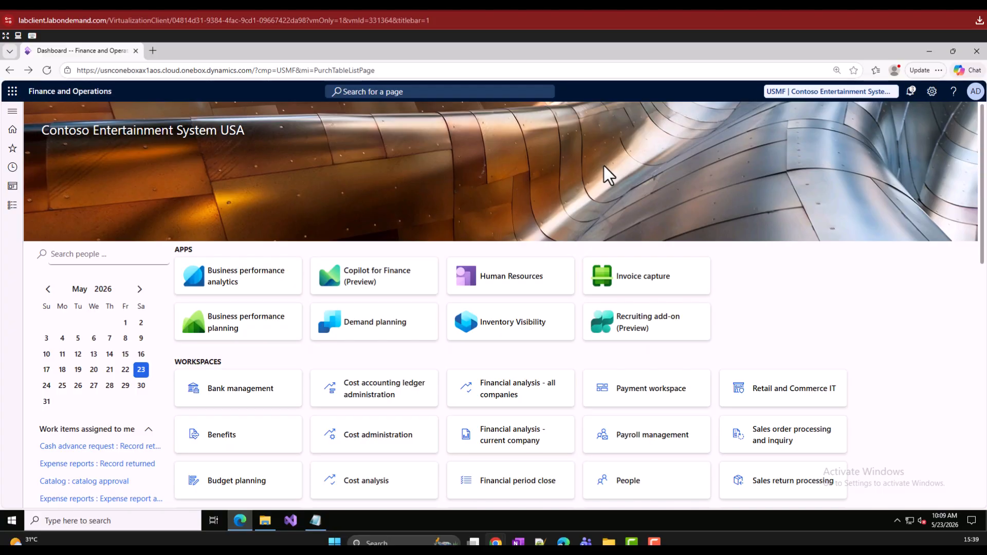